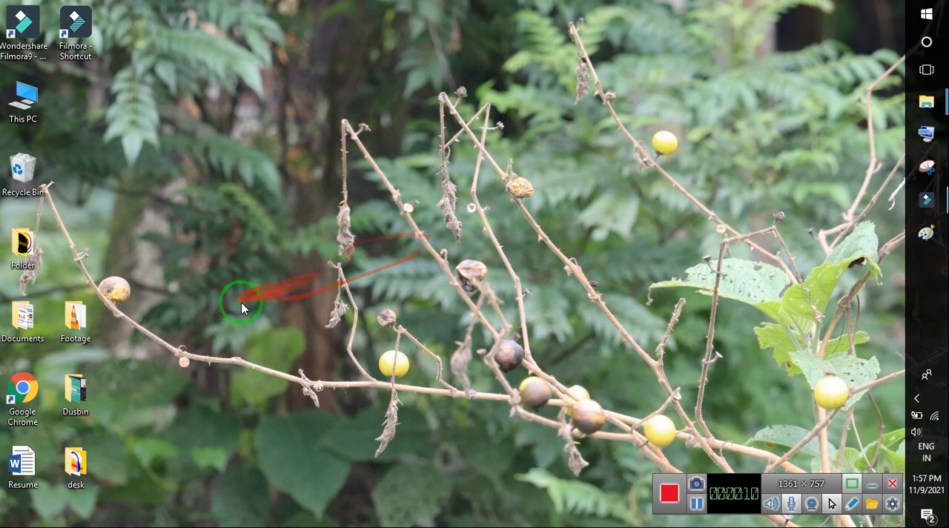
- Launch Adobe Photoshop 7.0 from the installed programs
{"action": "left_click", "coordinate": [927, 15]}
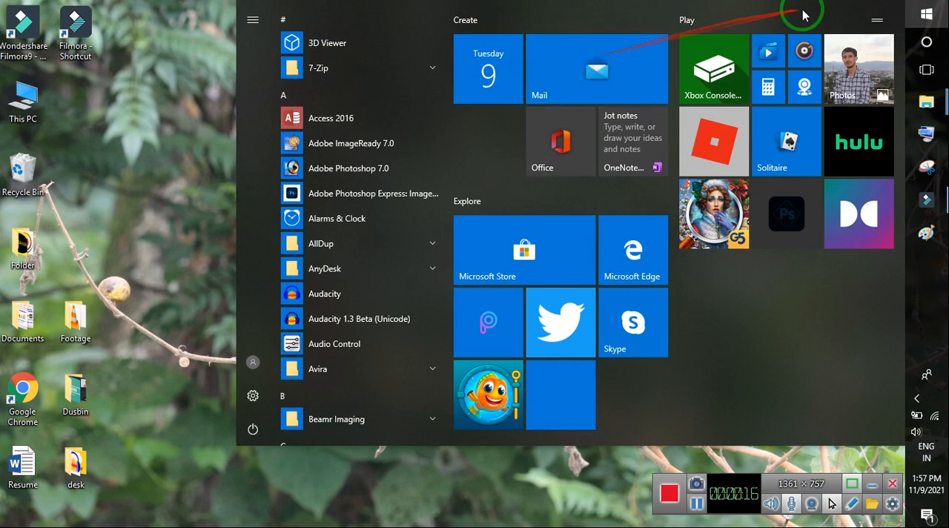
{"action": "scroll", "coordinate": [311, 245], "scroll_direction": "down", "scroll_amount": 2}
{"action": "scroll", "coordinate": [311, 244], "scroll_direction": "up", "scroll_amount": 1}
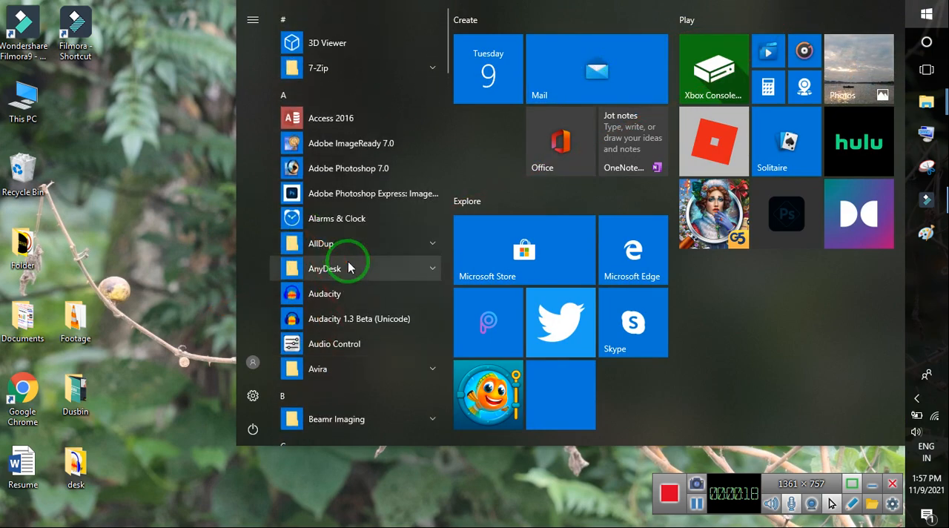
{"action": "left_click", "coordinate": [364, 165]}
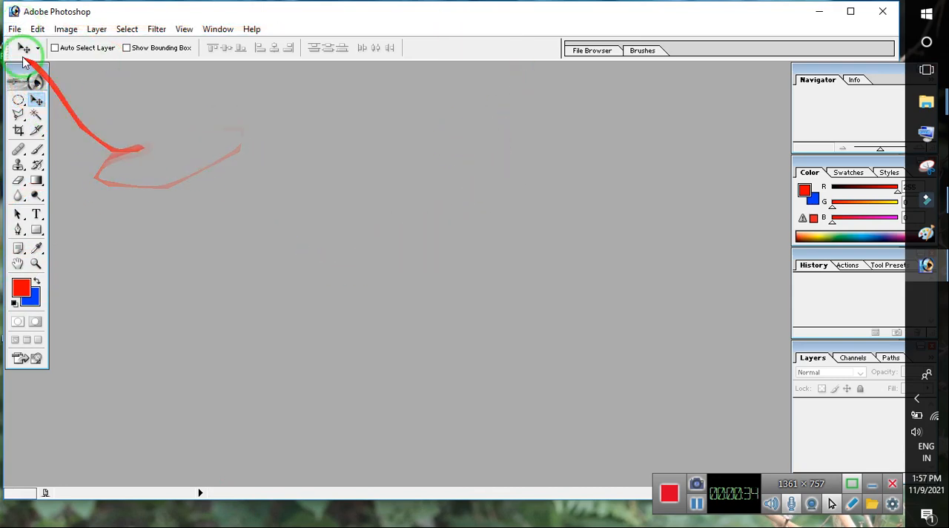
- Open the Untitled image stored in the folder named Folder on the desktop
{"action": "left_click", "coordinate": [14, 29]}
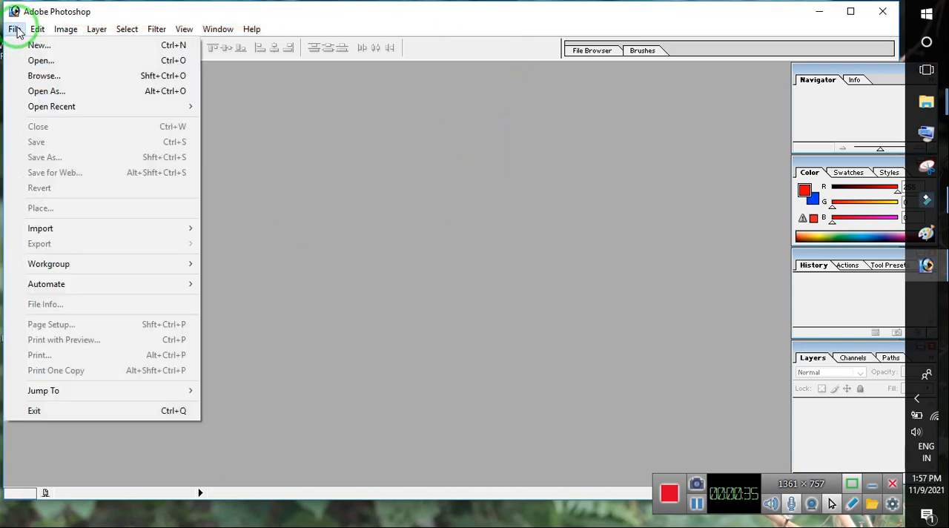
{"action": "left_click", "coordinate": [40, 62]}
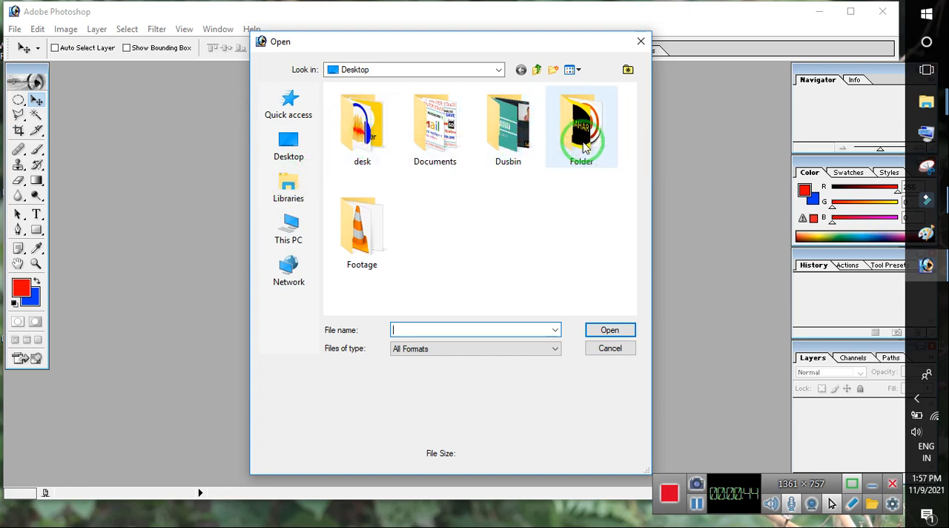
{"action": "double_click", "coordinate": [571, 132]}
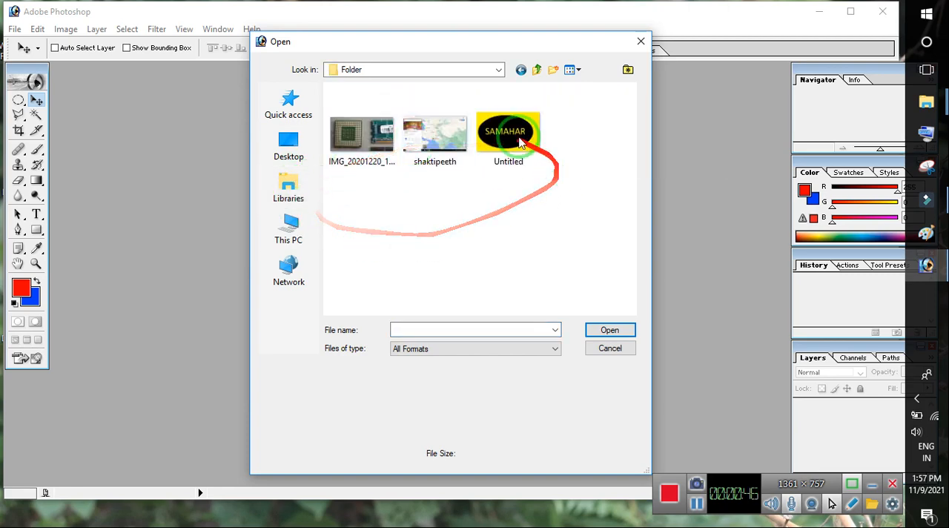
{"action": "left_click", "coordinate": [498, 133]}
{"action": "left_click", "coordinate": [455, 142]}
{"action": "double_click", "coordinate": [507, 133]}
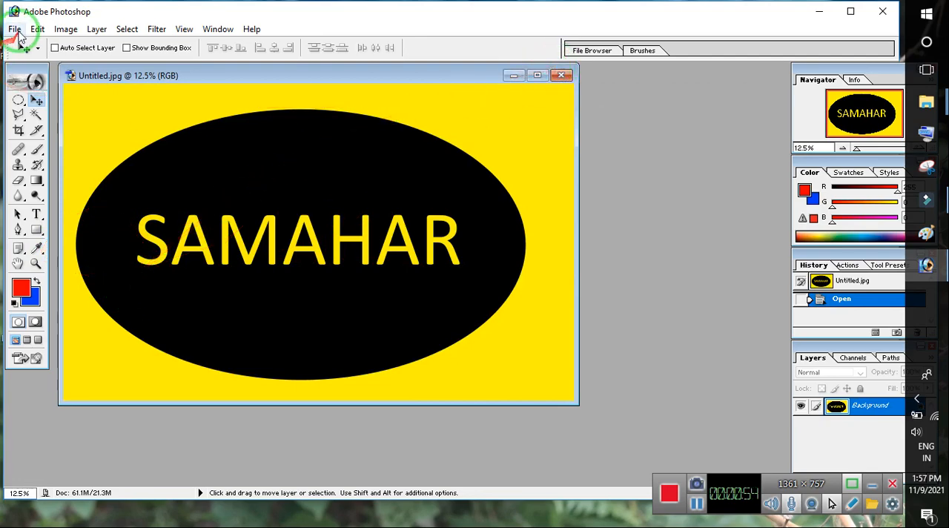
- Create a new white RGB document with the 1280 x 720 HDTV 720P preset and reposition its window over the opened image
{"action": "left_click", "coordinate": [14, 29]}
{"action": "left_click", "coordinate": [33, 42]}
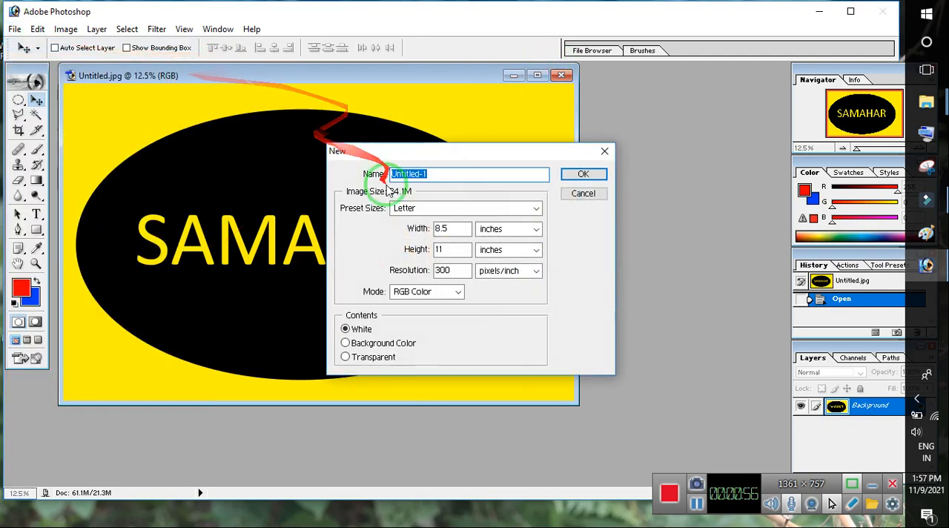
{"action": "left_click", "coordinate": [408, 207]}
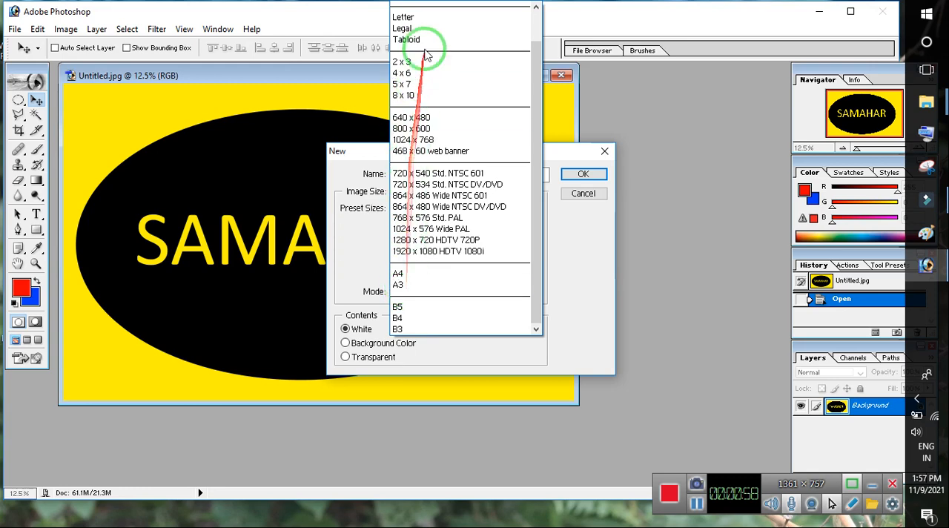
{"action": "scroll", "coordinate": [434, 222], "scroll_direction": "up", "scroll_amount": 1}
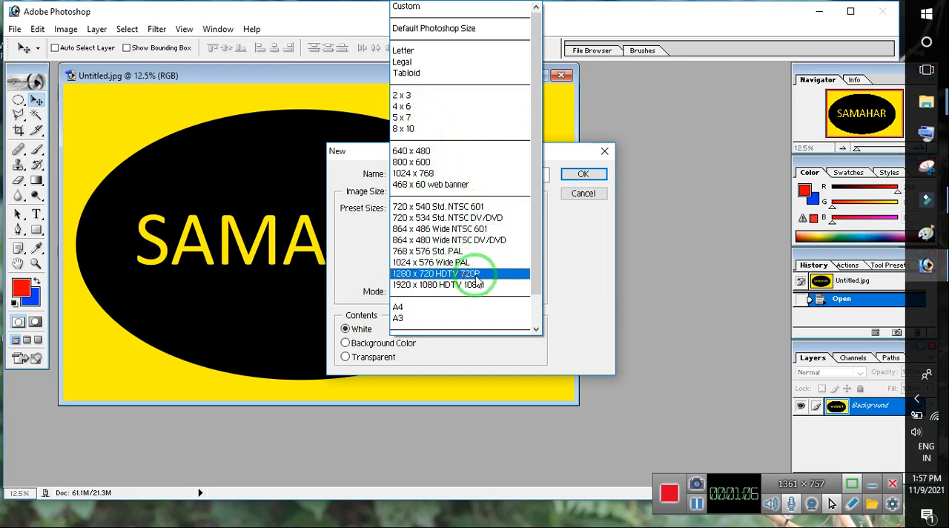
{"action": "left_click", "coordinate": [473, 276]}
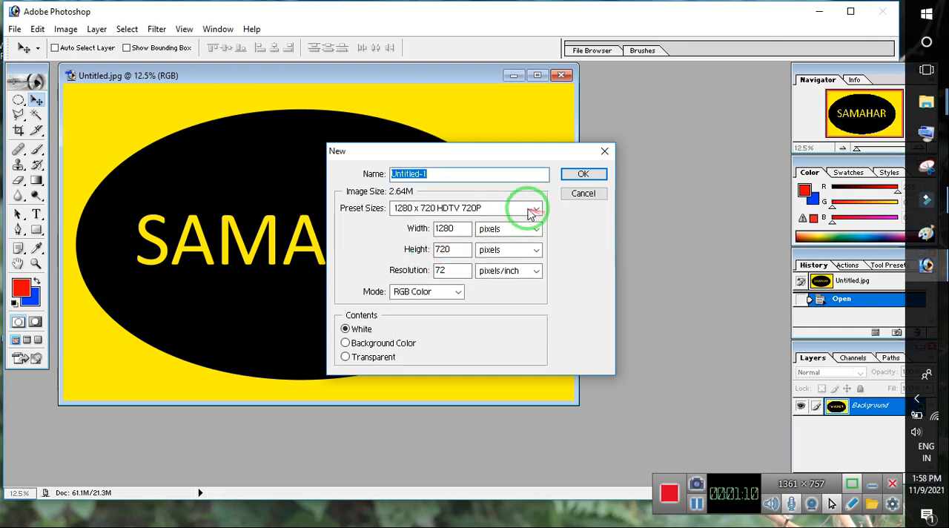
{"action": "left_click", "coordinate": [583, 173]}
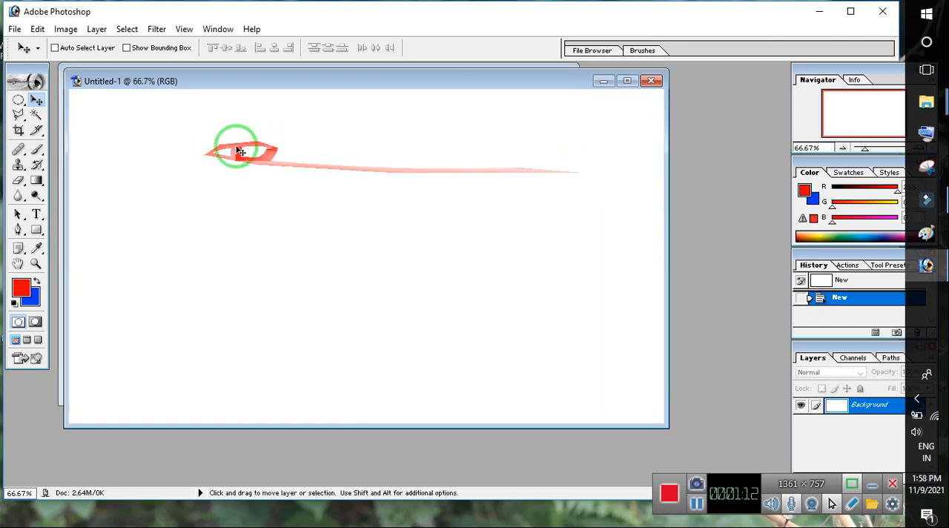
{"action": "left_click_drag", "start_coordinate": [423, 80], "coordinate": [379, 71]}
{"action": "left_click_drag", "start_coordinate": [434, 58], "coordinate": [322, 84]}
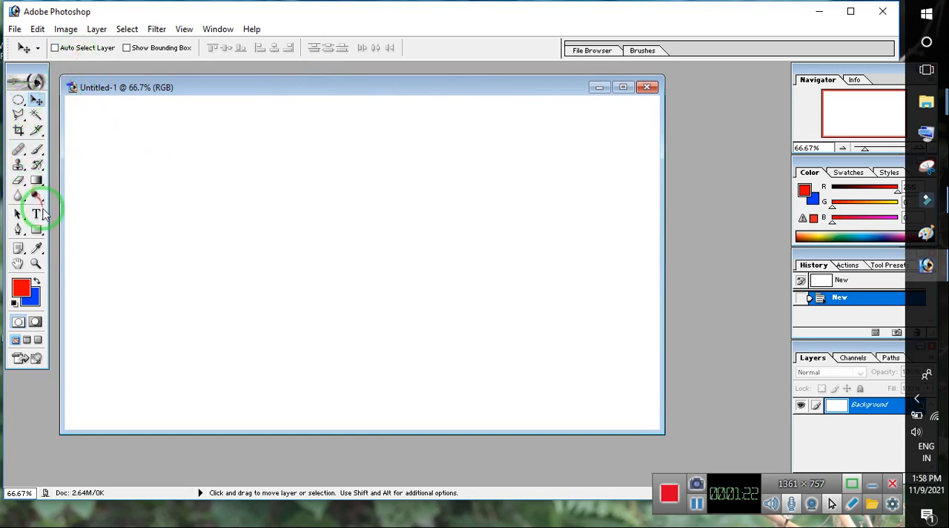
- Create a wide text box across the middle of the canvas containing the placeholder text hgjgf
{"action": "left_click", "coordinate": [37, 214]}
{"action": "left_click_drag", "start_coordinate": [170, 195], "coordinate": [476, 296]}
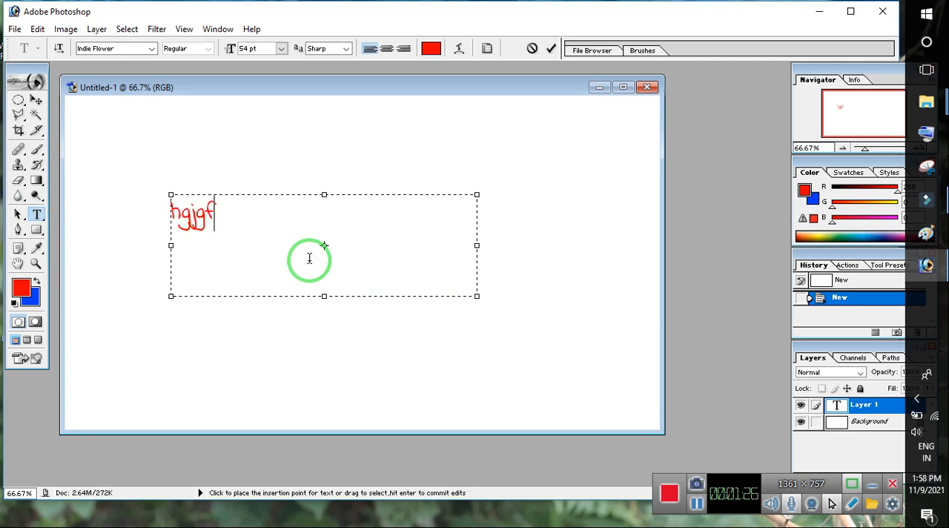
- Try different fonts on the placeholder text, including Jokerman, Kalam, Kunstler Script and Segoe MDL2 Assets
{"action": "left_click_drag", "start_coordinate": [254, 237], "coordinate": [123, 206]}
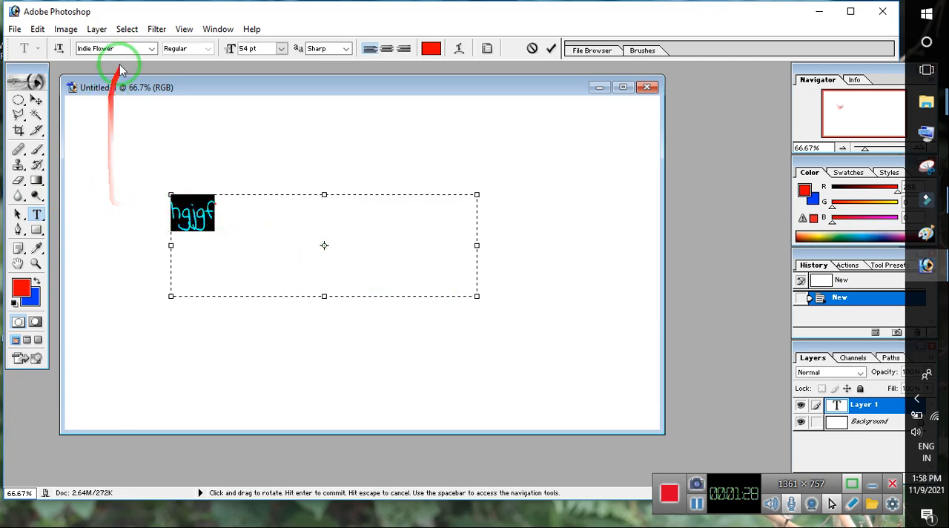
{"action": "left_click", "coordinate": [151, 49]}
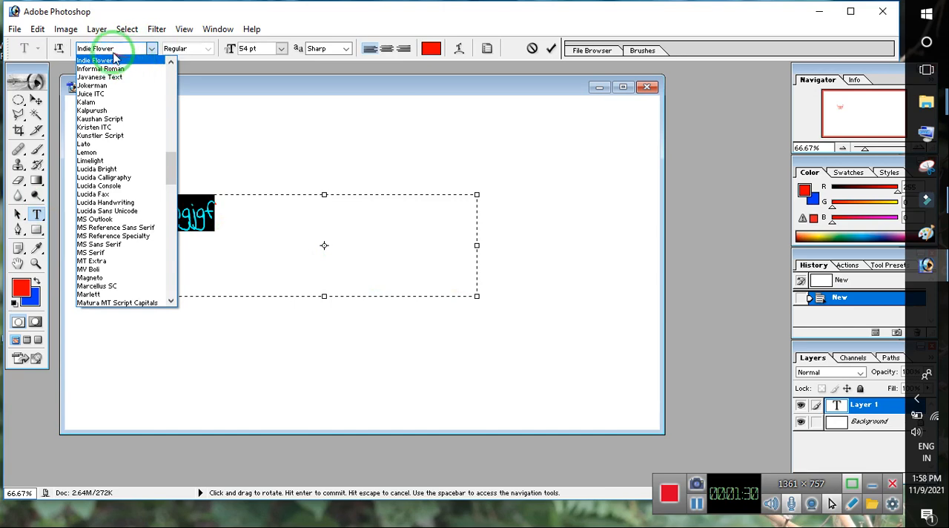
{"action": "left_click", "coordinate": [114, 59]}
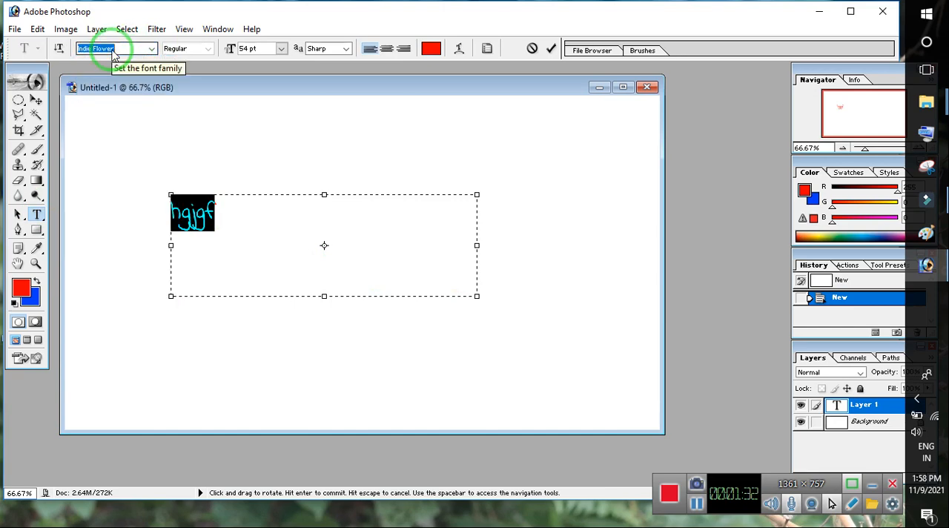
{"action": "key", "text": "Down"}
{"action": "key", "text": "Down"}
{"action": "key", "text": "Down"}
{"action": "key", "text": "Down"}
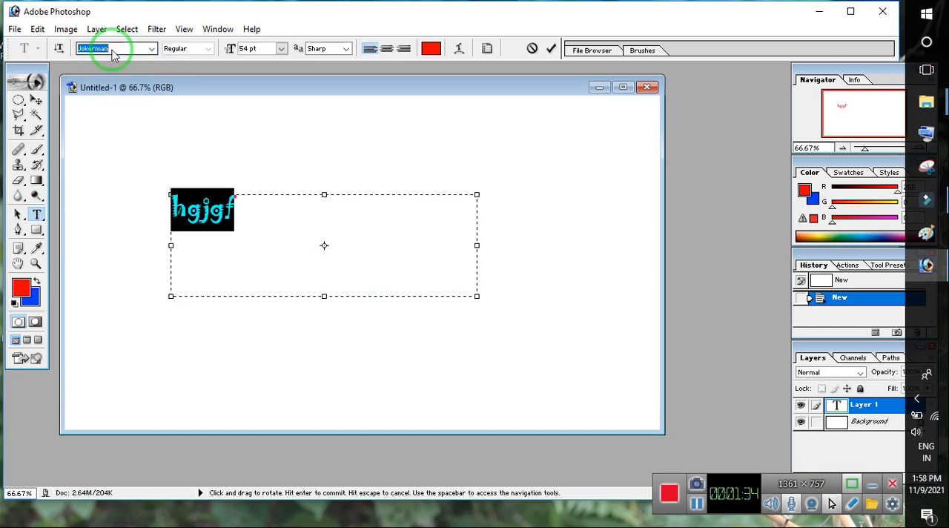
{"action": "key", "text": "Down"}
{"action": "key", "text": "Down"}
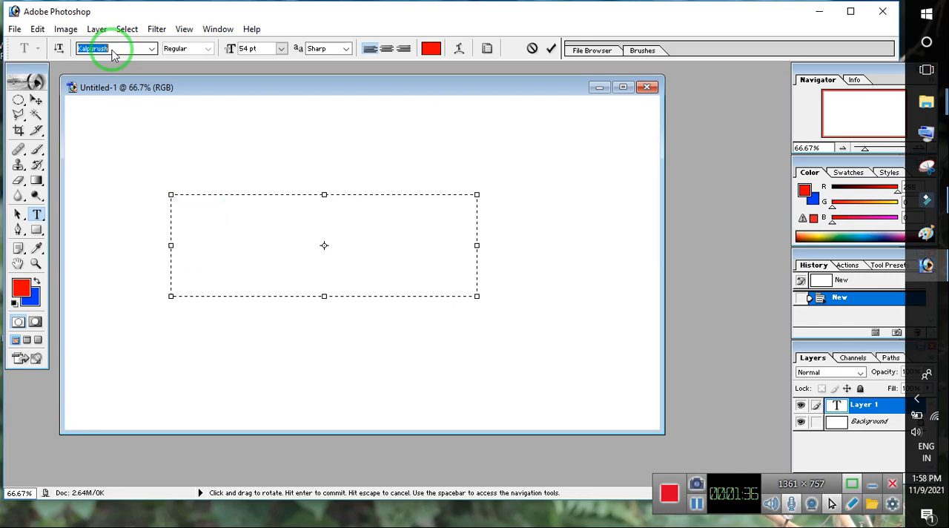
{"action": "key", "text": "Down"}
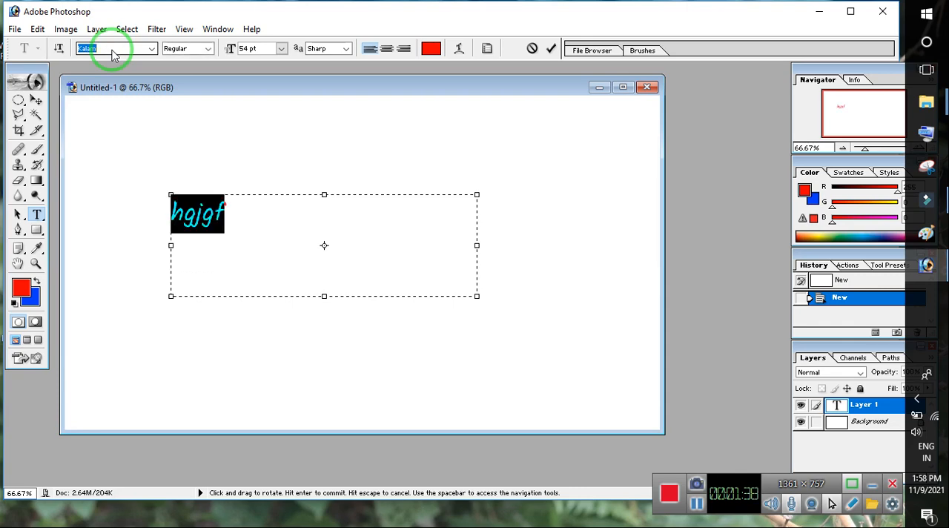
{"action": "key", "text": "Down"}
{"action": "key", "text": "Down"}
{"action": "key", "text": "Down"}
{"action": "key", "text": "Down"}
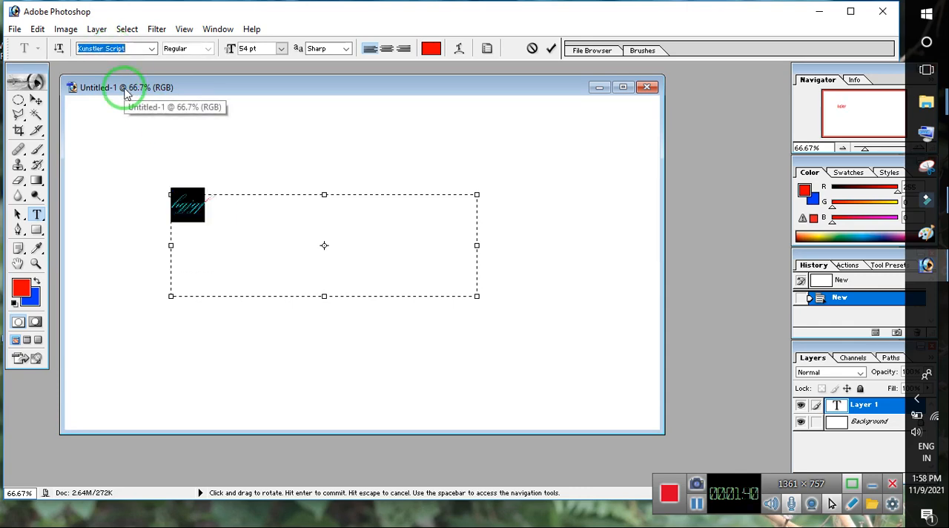
{"action": "key", "text": "Down"}
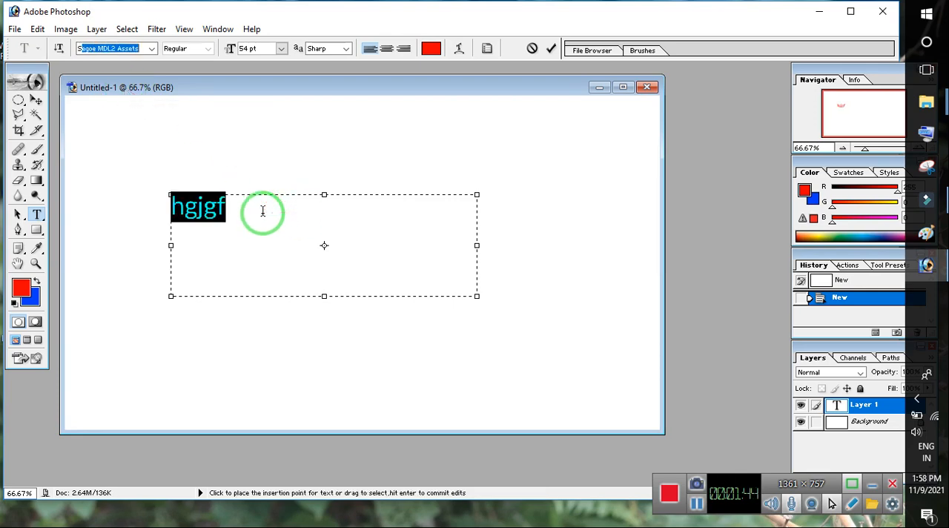
- Replace the placeholder text in the text box with a person's first name
{"action": "left_click", "coordinate": [240, 207]}
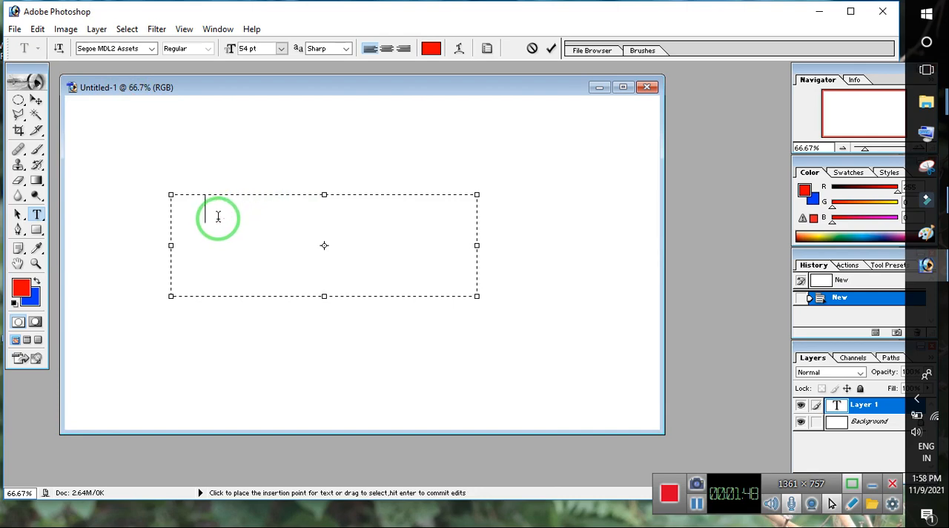
{"action": "left_click_drag", "start_coordinate": [218, 215], "coordinate": [132, 212]}
{"action": "type", "text": "h"}
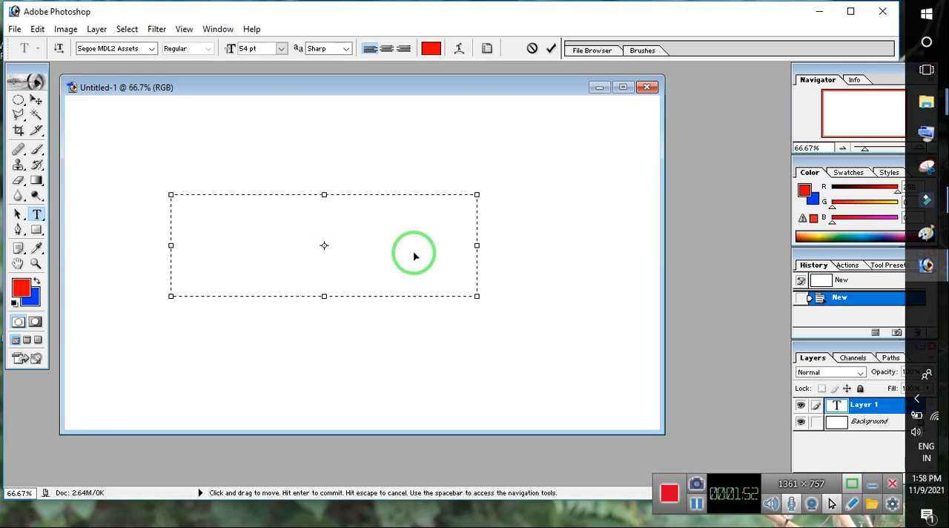
- Set the font of the whole name text to Russo One
{"action": "key", "text": "ctrl+a"}
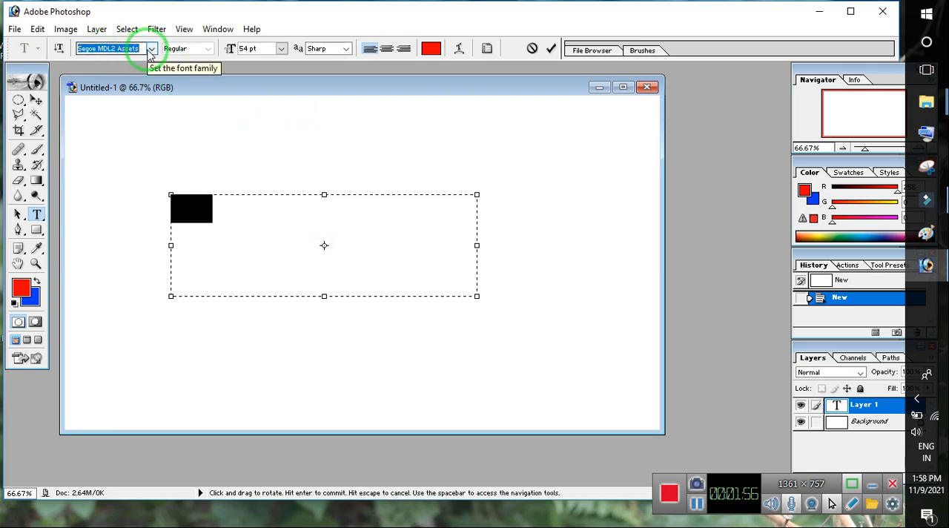
{"action": "key", "text": "Up"}
{"action": "key", "text": "Up"}
{"action": "key", "text": "Down"}
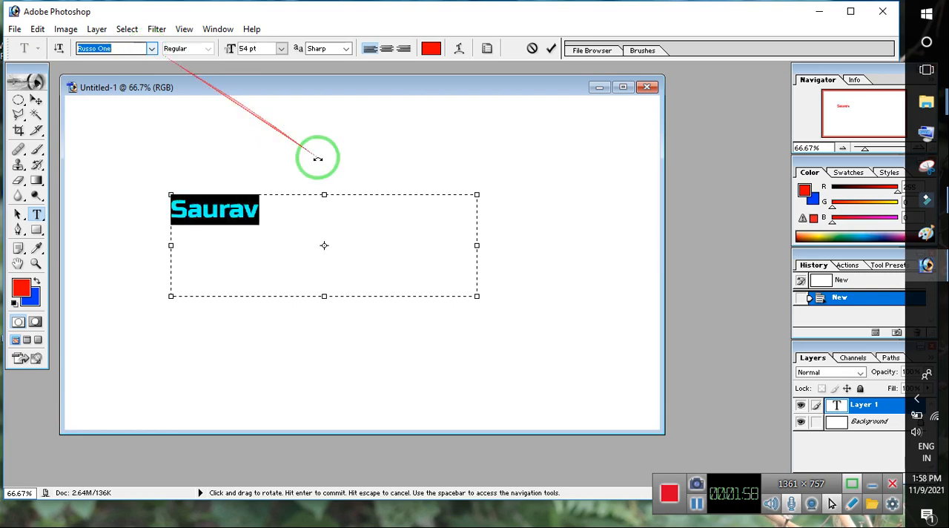
{"action": "left_click", "coordinate": [288, 201]}
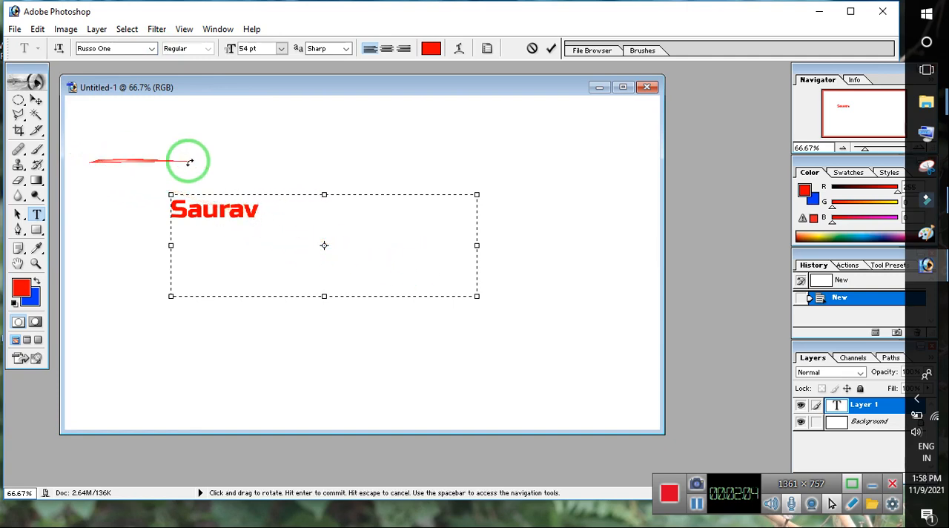
- Commit the name text and move it near the centre of the canvas
{"action": "left_click", "coordinate": [35, 100]}
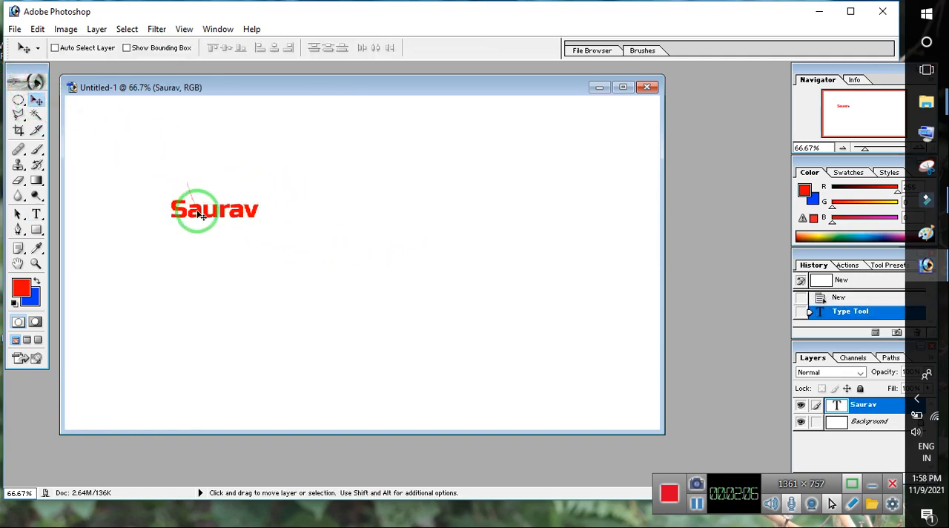
{"action": "left_click_drag", "start_coordinate": [196, 211], "coordinate": [327, 233]}
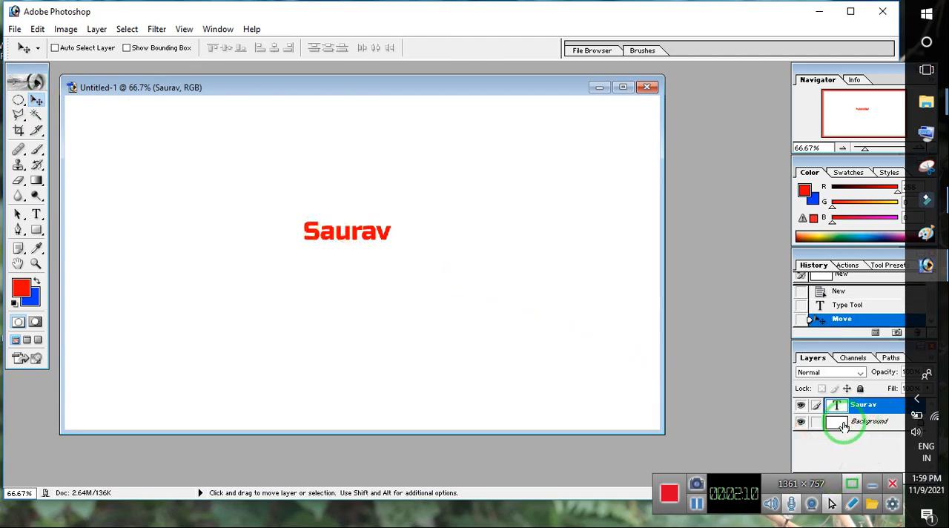
{"action": "left_click_drag", "start_coordinate": [860, 410], "coordinate": [860, 420]}
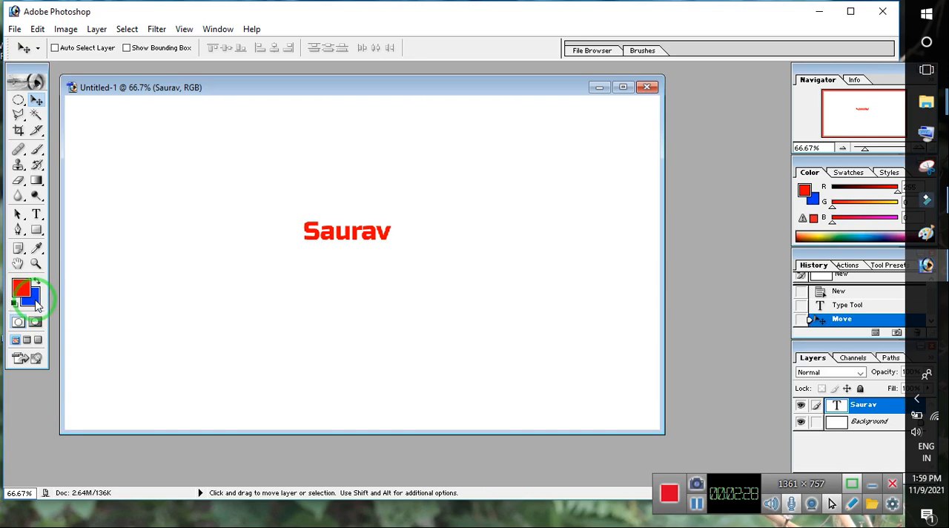
{"action": "left_click_drag", "start_coordinate": [142, 253], "coordinate": [220, 328]}
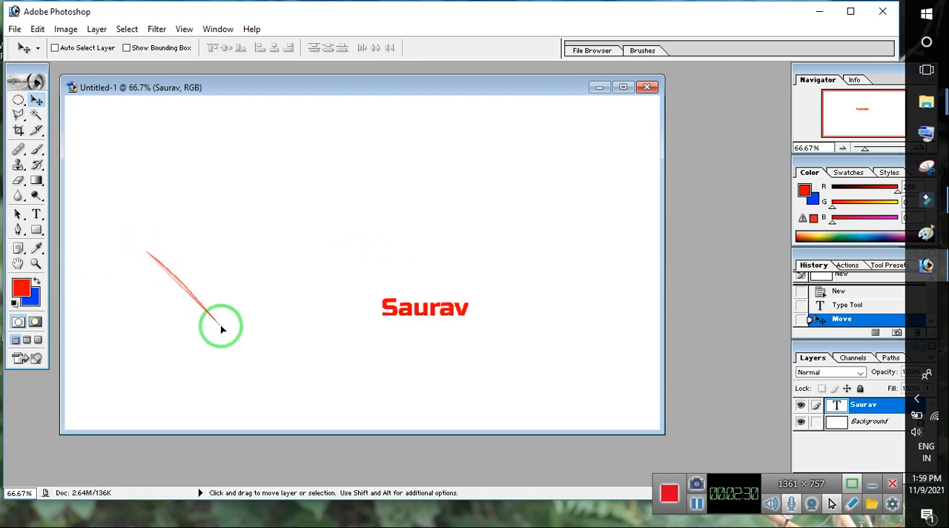
{"action": "left_click_drag", "start_coordinate": [451, 316], "coordinate": [349, 277]}
- Make the Background layer active and try to move it
{"action": "right_click", "coordinate": [237, 237]}
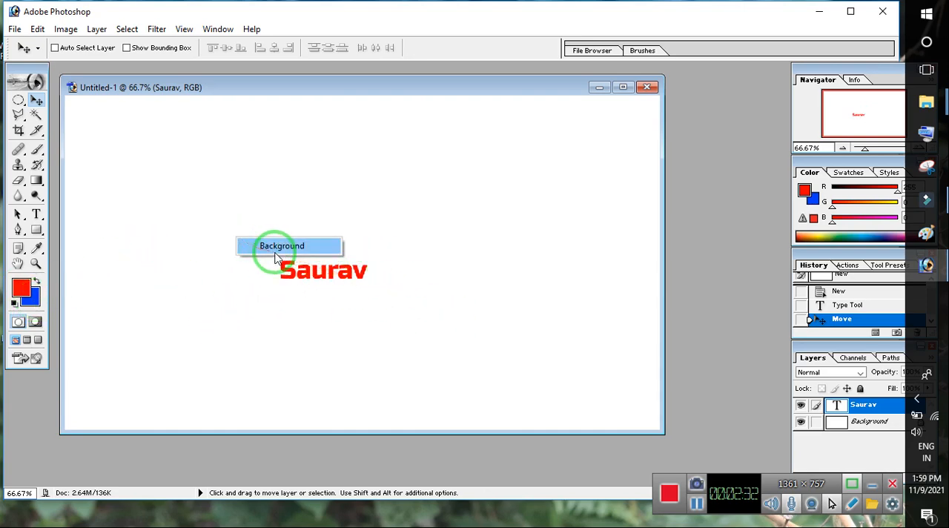
{"action": "left_click", "coordinate": [263, 246]}
{"action": "left_click_drag", "start_coordinate": [209, 237], "coordinate": [143, 228]}
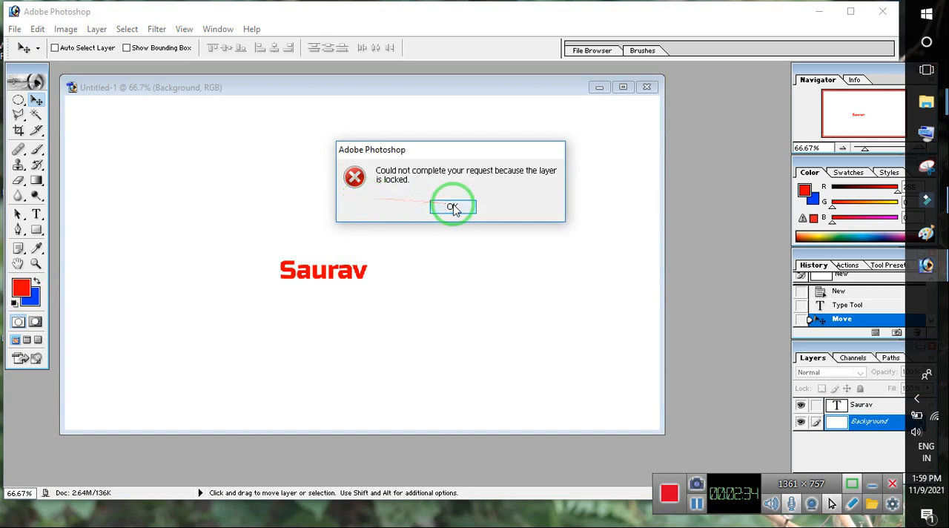
{"action": "left_click", "coordinate": [452, 206]}
- Fill the Background layer with a diagonal brown-and-beige linear gradient, redrawing it at different angles with the Gradient tool
{"action": "left_click", "coordinate": [35, 180]}
{"action": "left_click_drag", "start_coordinate": [207, 218], "coordinate": [243, 280]}
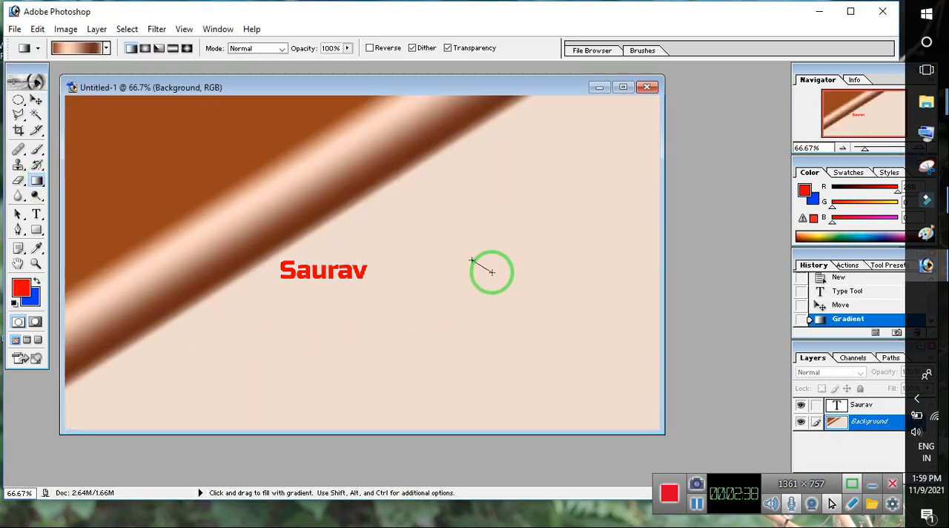
{"action": "left_click_drag", "start_coordinate": [492, 272], "coordinate": [500, 279]}
{"action": "left_click_drag", "start_coordinate": [191, 214], "coordinate": [149, 108]}
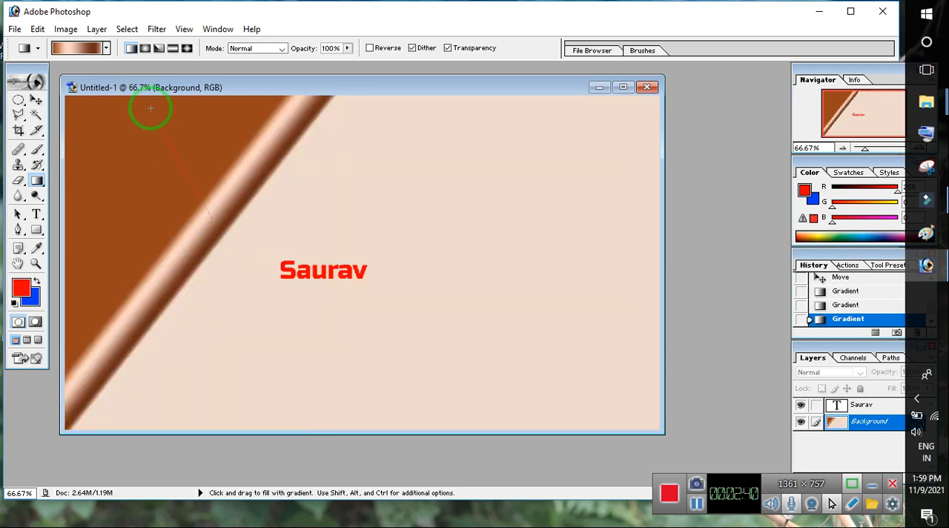
- Fill the Background layer with a diagonal red-to-blue linear gradient near the upper-left of the canvas and maximise the document window
{"action": "left_click", "coordinate": [106, 47]}
{"action": "left_click", "coordinate": [34, 75]}
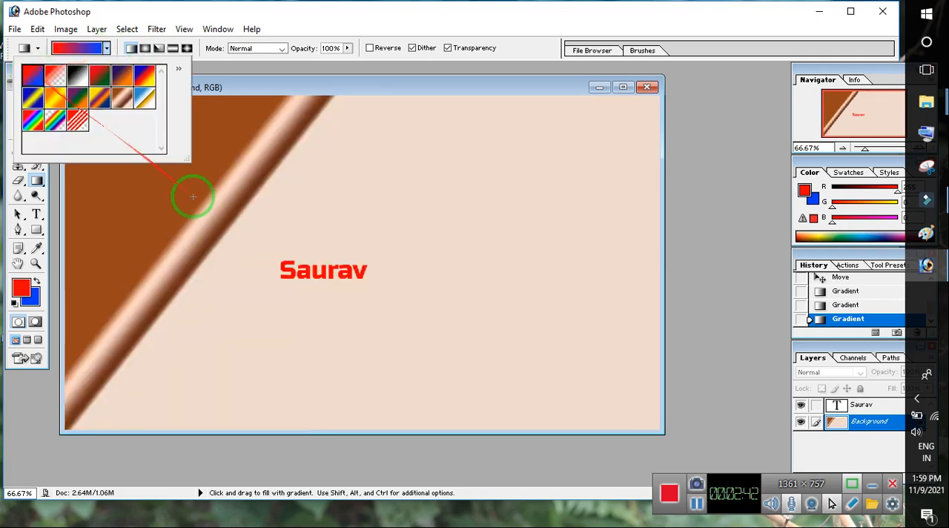
{"action": "left_click", "coordinate": [166, 203]}
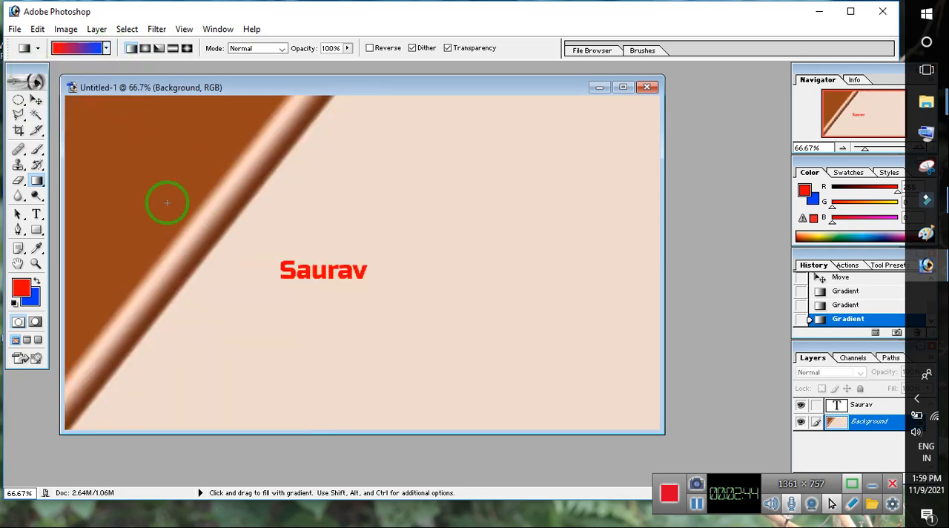
{"action": "left_click_drag", "start_coordinate": [161, 191], "coordinate": [197, 220]}
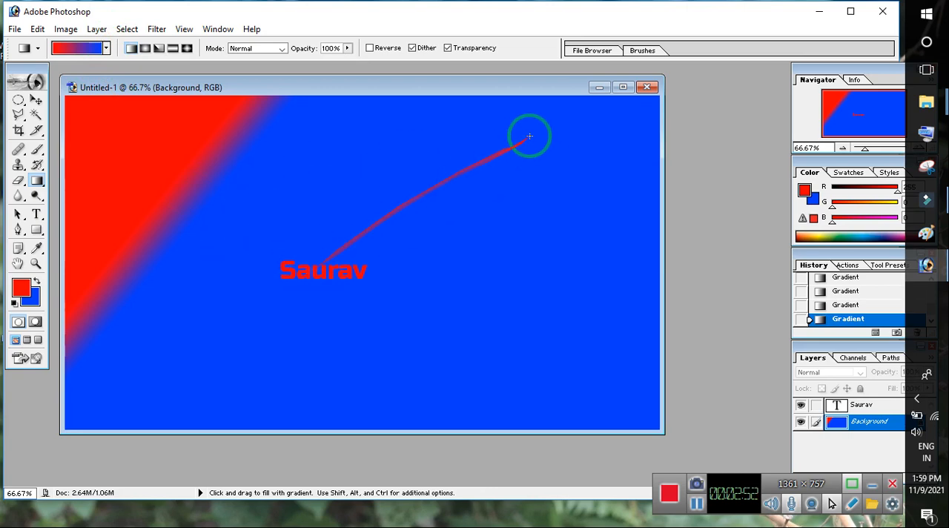
{"action": "left_click", "coordinate": [621, 88]}
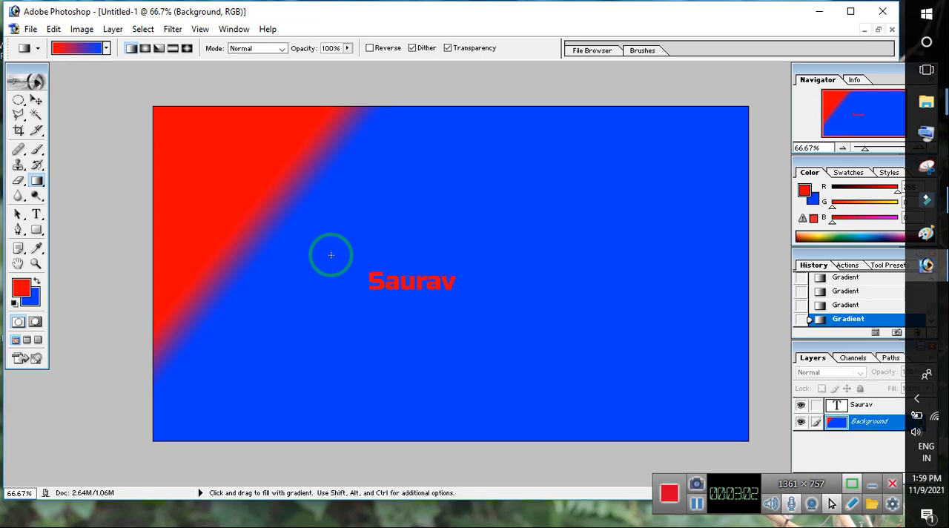
- Save a JPEG copy of the image to the Desktop as Untitled-1 copy.jpg at Maximum quality 12, Baseline ("Standard")
{"action": "left_click", "coordinate": [29, 29]}
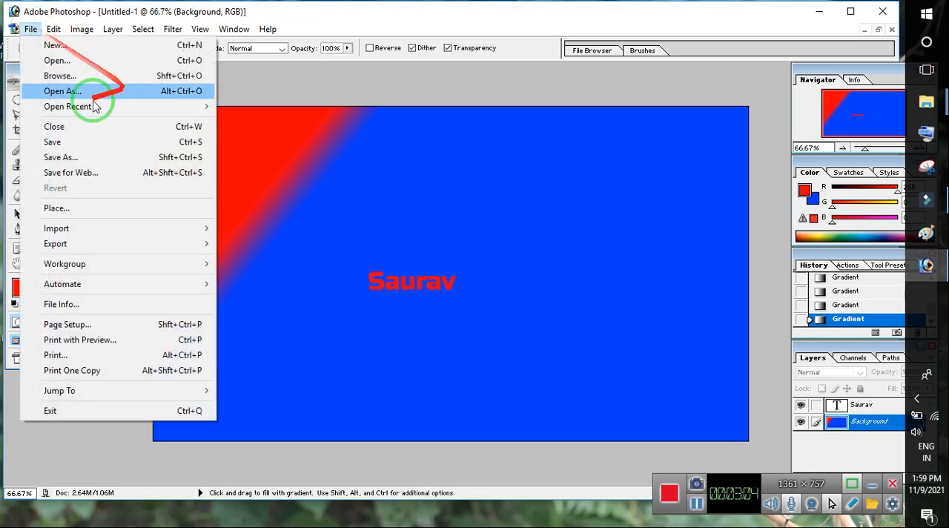
{"action": "left_click", "coordinate": [72, 157]}
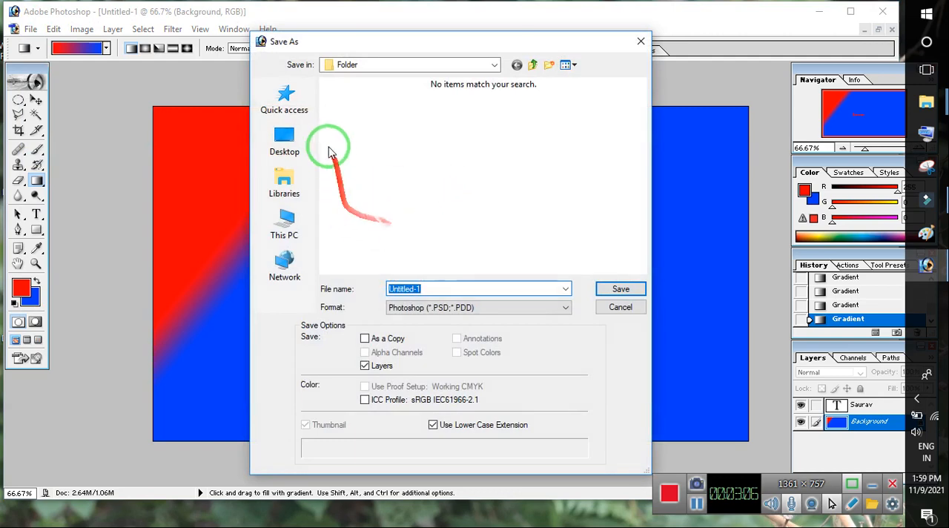
{"action": "left_click", "coordinate": [289, 151]}
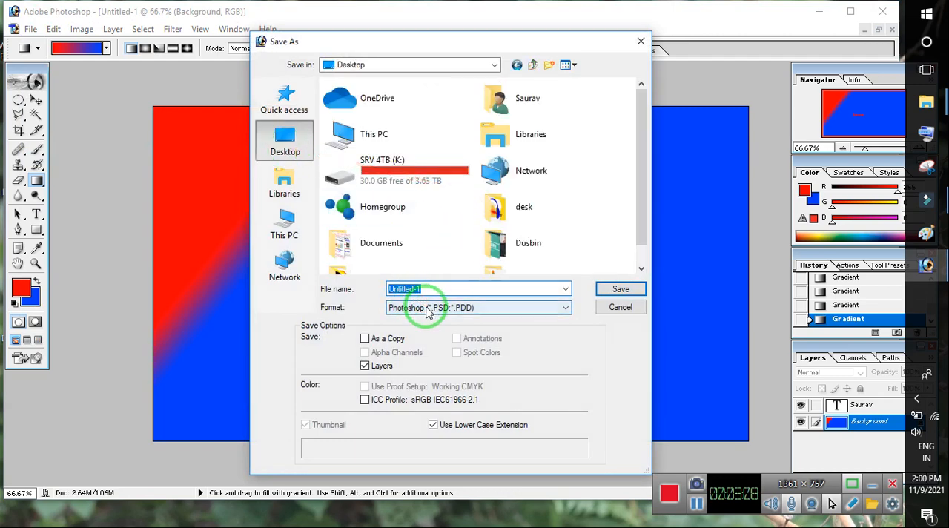
{"action": "left_click", "coordinate": [428, 308]}
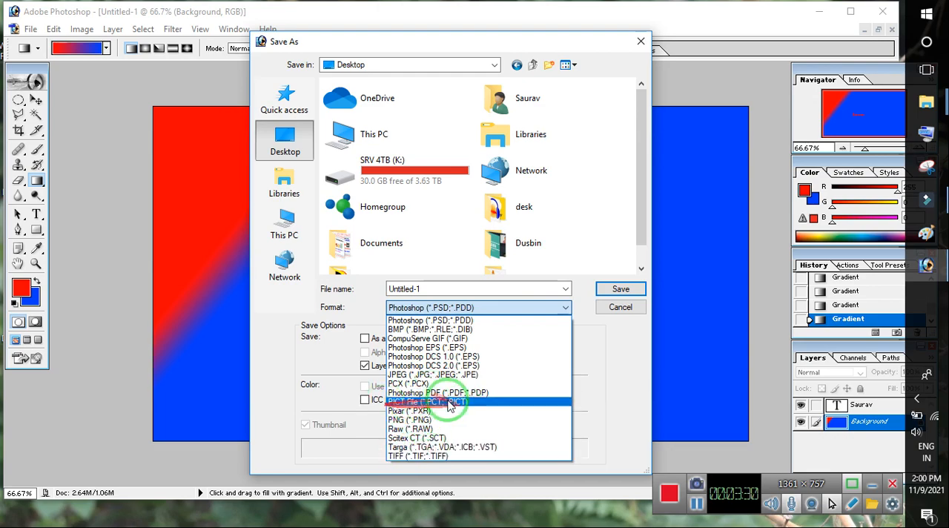
{"action": "left_click", "coordinate": [430, 374]}
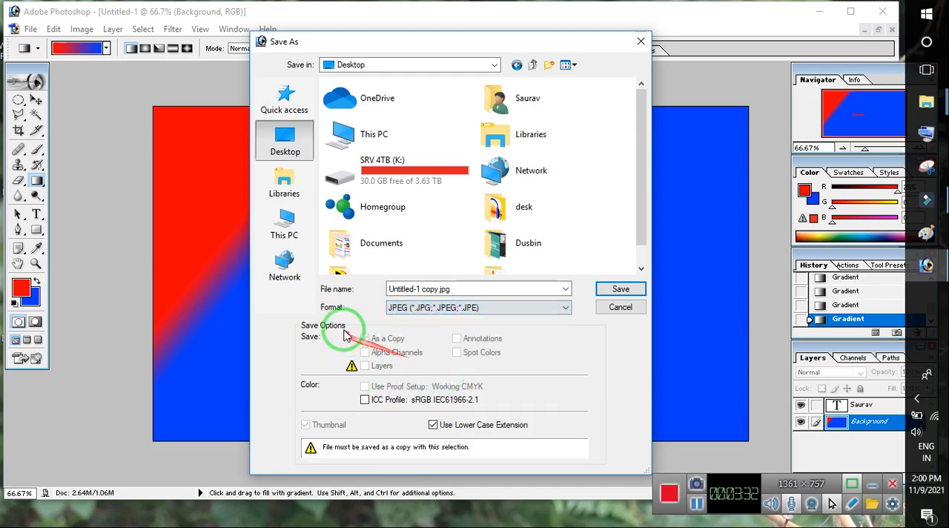
{"action": "left_click", "coordinate": [613, 291]}
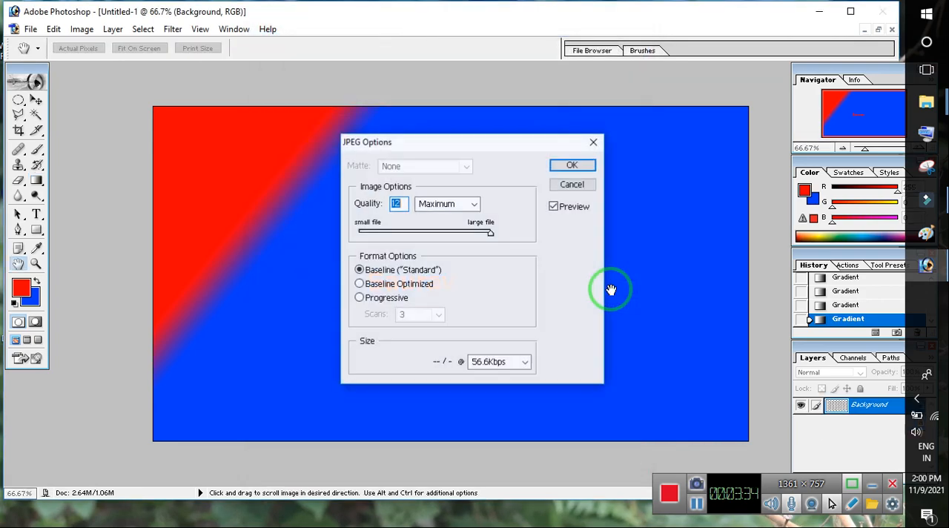
{"action": "left_click", "coordinate": [570, 163]}
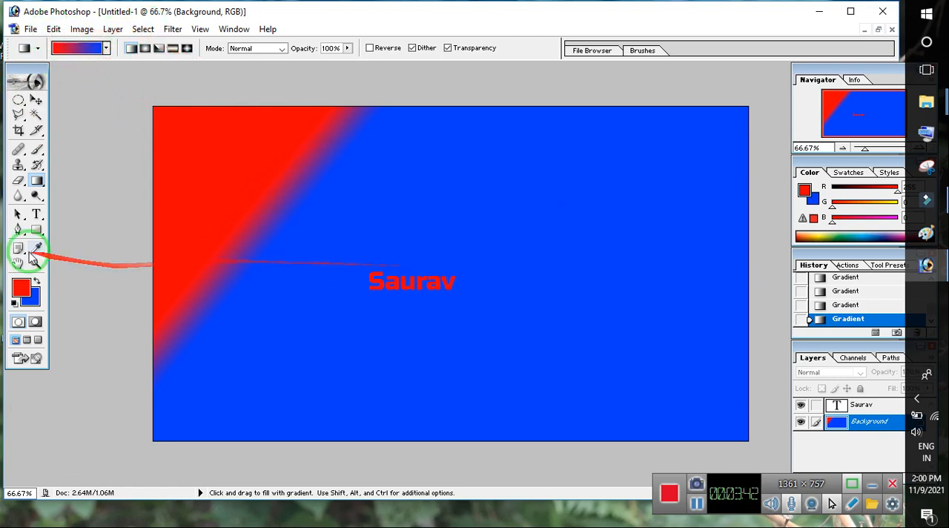
- Try to resize the image to a width of 50 pixels, then turn off Resample Image and apply
{"action": "left_click", "coordinate": [52, 30]}
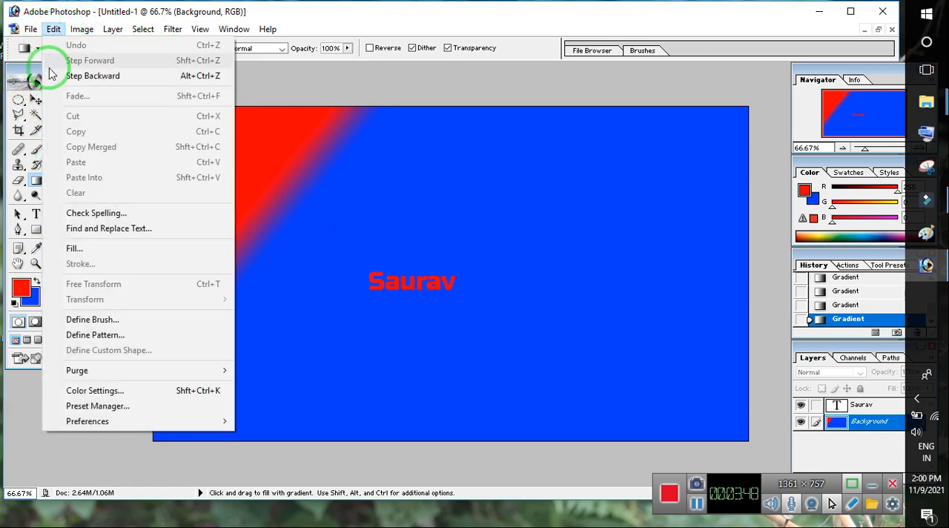
{"action": "left_click", "coordinate": [70, 31]}
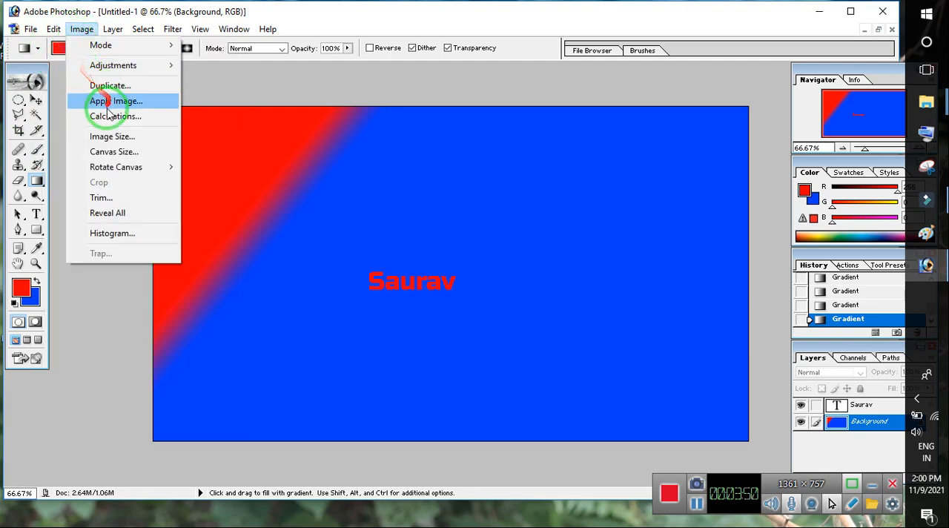
{"action": "left_click", "coordinate": [88, 137]}
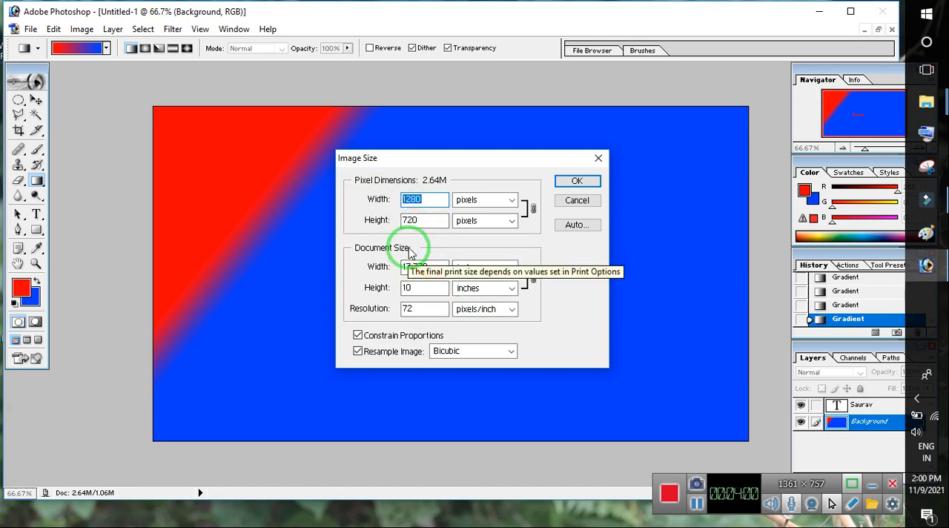
{"action": "type", "text": "50"}
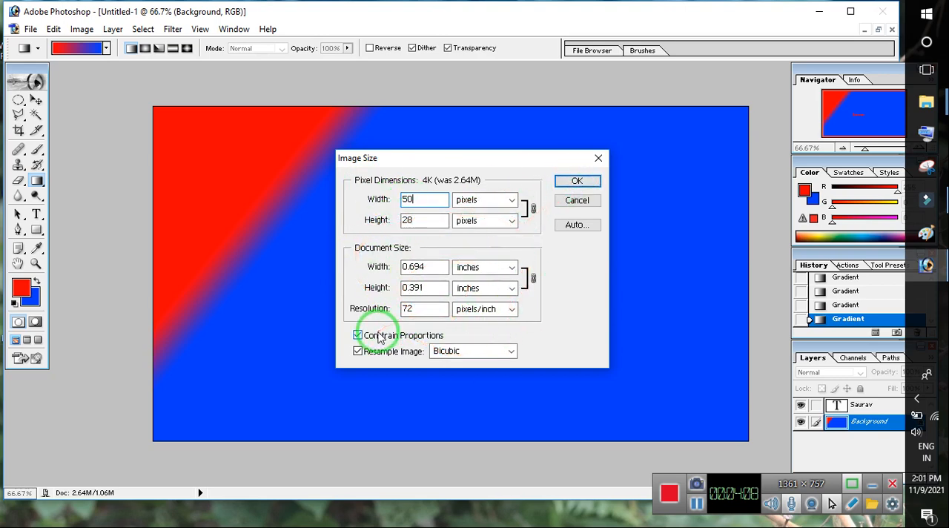
{"action": "left_click", "coordinate": [369, 356]}
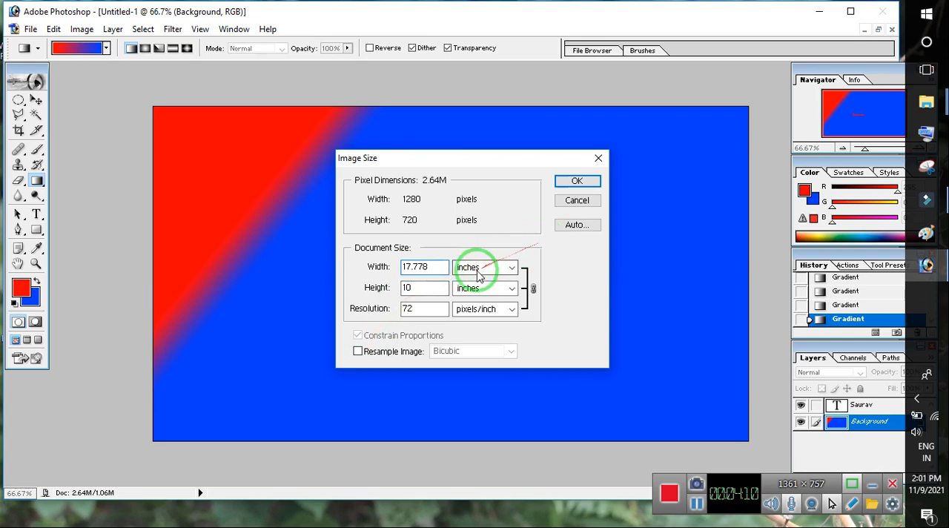
{"action": "left_click", "coordinate": [566, 186]}
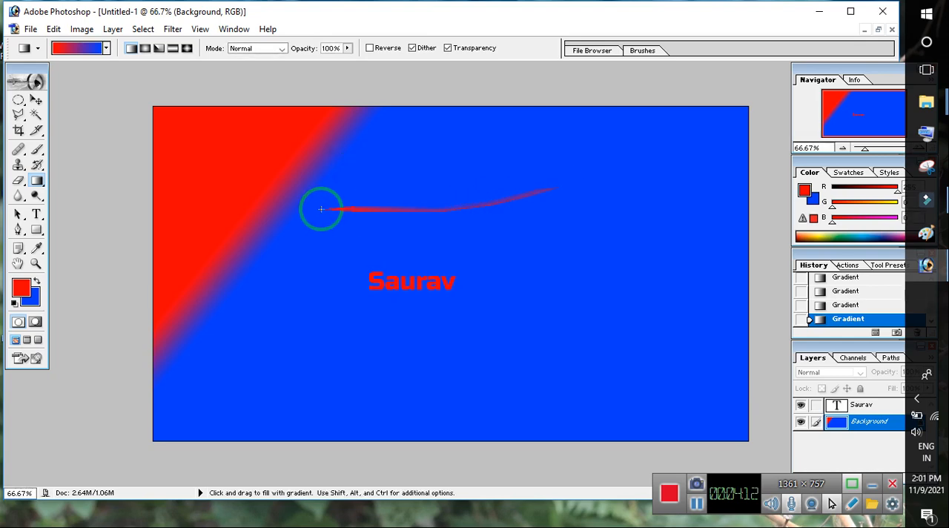
- Resize the image to a width of 50 pixels with Resample Image on and Constrain Proportions off
{"action": "left_click", "coordinate": [90, 30]}
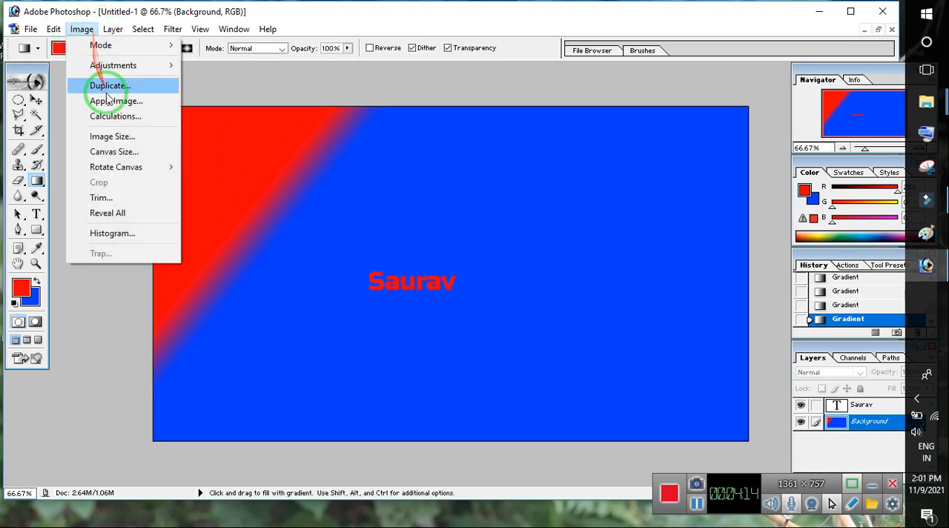
{"action": "left_click", "coordinate": [124, 137]}
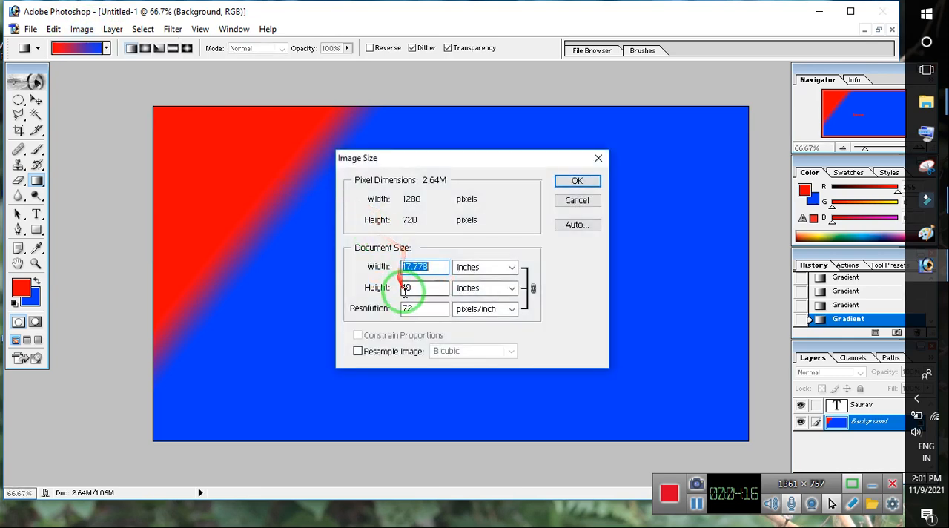
{"action": "left_click", "coordinate": [371, 347]}
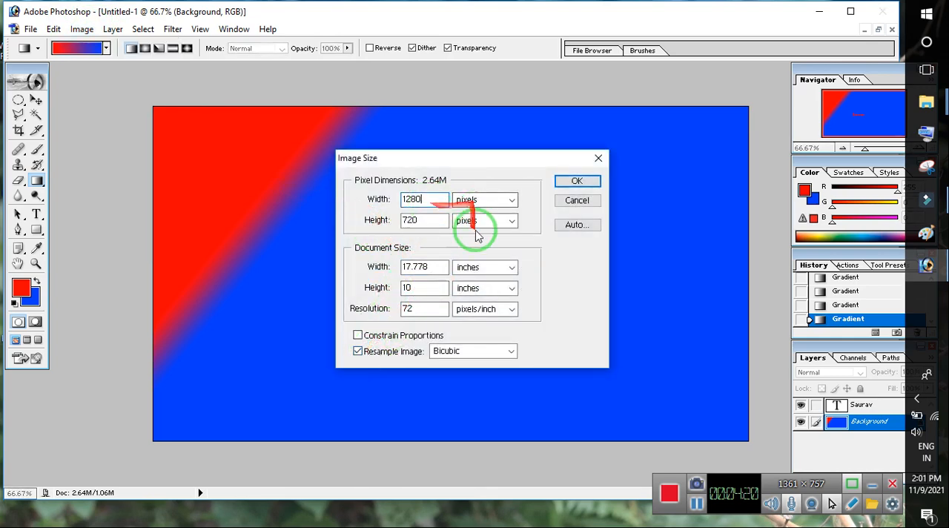
{"action": "left_click", "coordinate": [411, 198]}
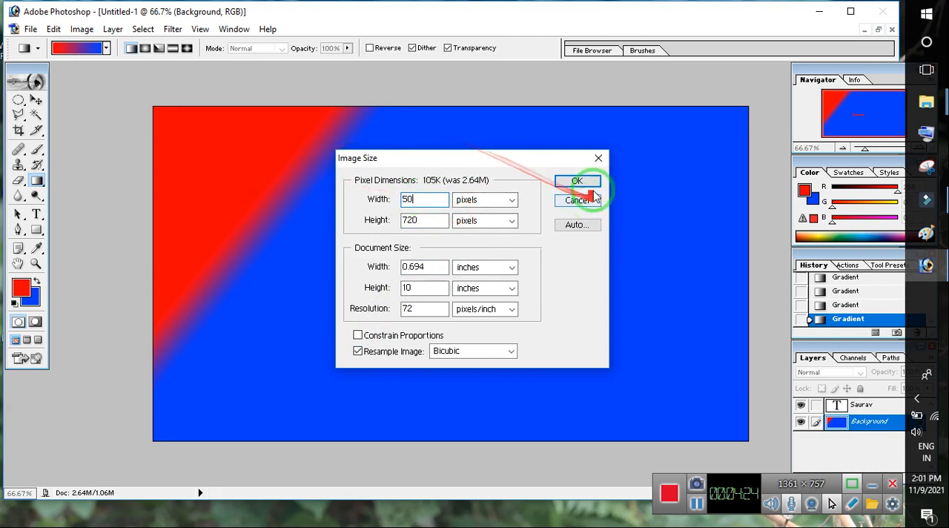
{"action": "left_click", "coordinate": [578, 182]}
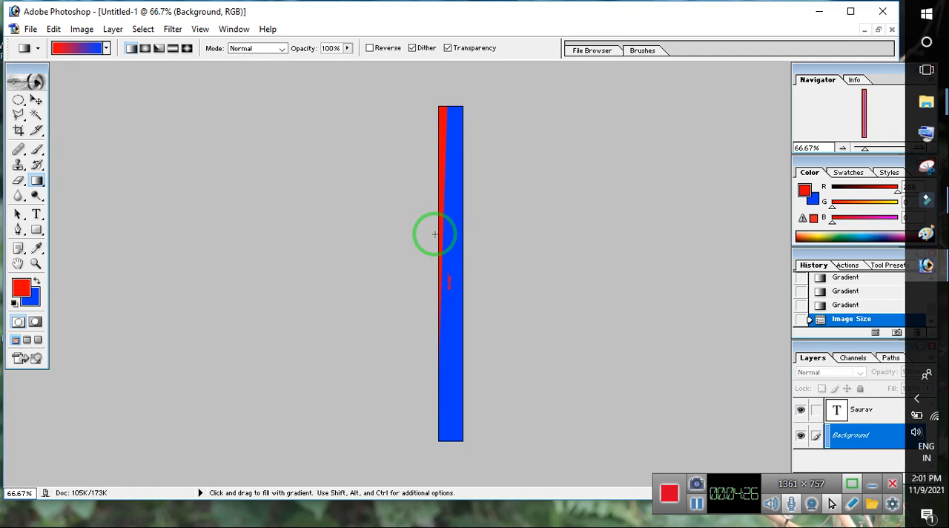
- Resize the image to 500 x 720 pixels with Constrain Proportions off
{"action": "left_click", "coordinate": [81, 29]}
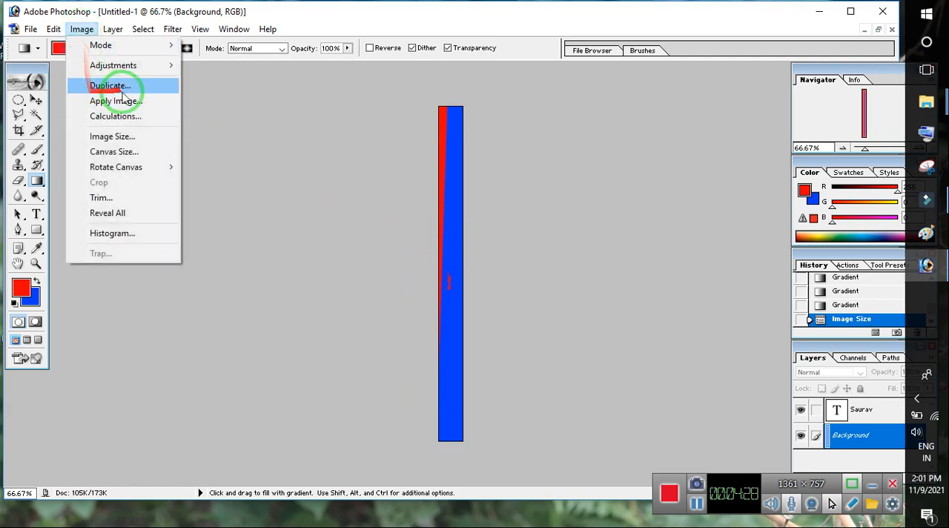
{"action": "left_click", "coordinate": [123, 136]}
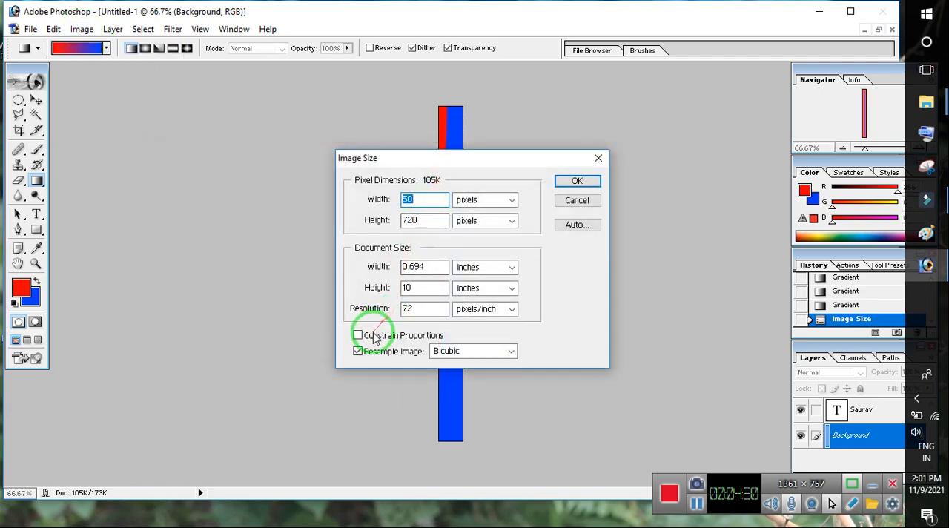
{"action": "left_click", "coordinate": [371, 335]}
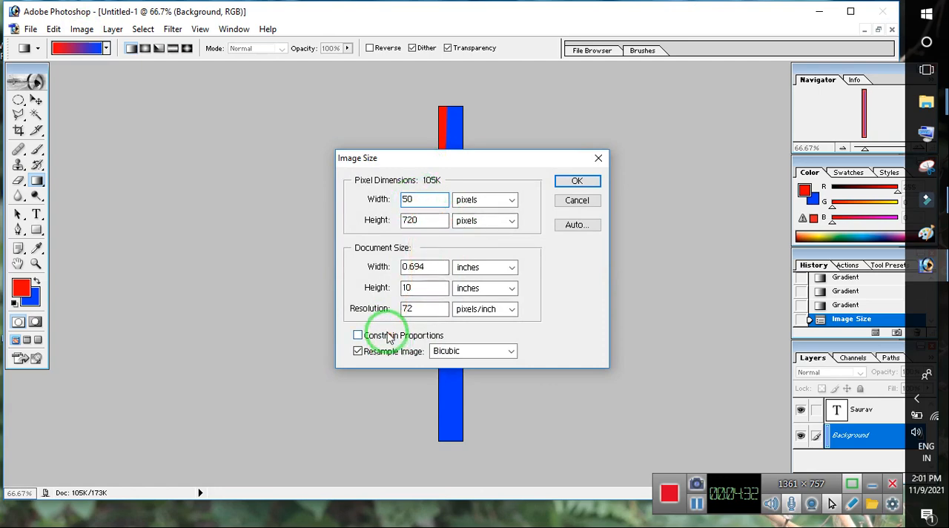
{"action": "left_click", "coordinate": [358, 200]}
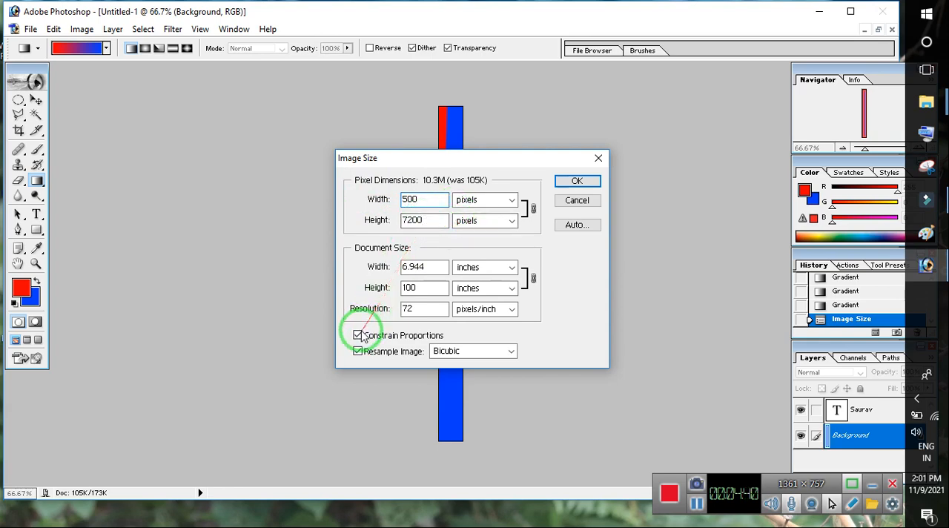
{"action": "left_click", "coordinate": [358, 336]}
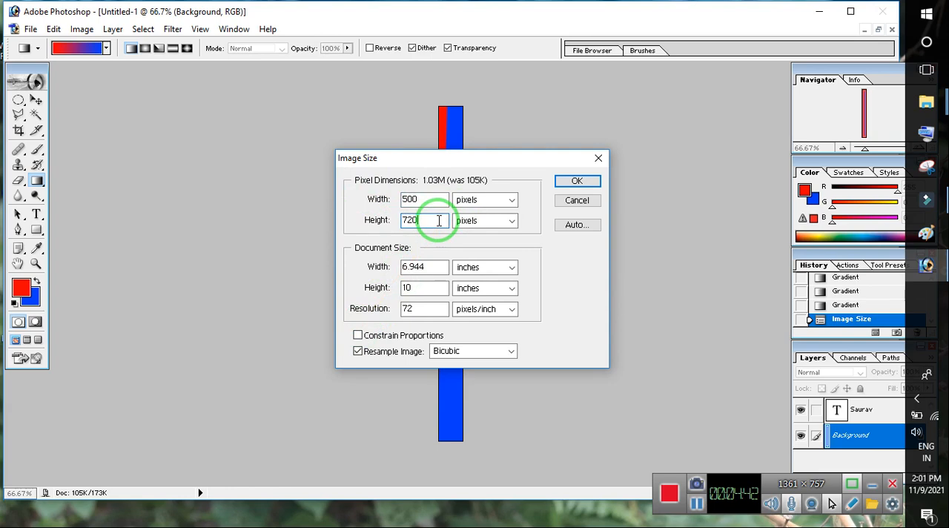
{"action": "left_click", "coordinate": [568, 184]}
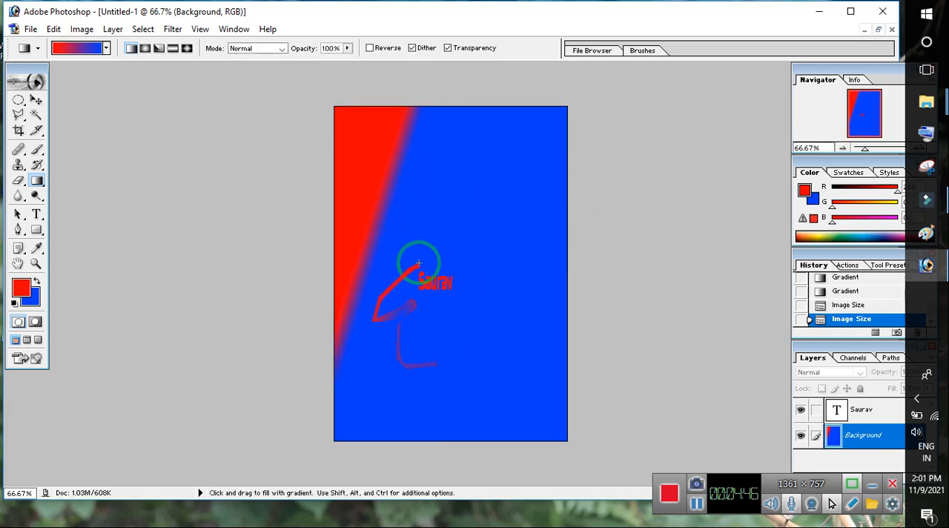
- Save the resized image to the Desktop as a separate JPEG named Untitled-1t copy at Maximum quality 12
{"action": "left_click", "coordinate": [33, 30]}
{"action": "left_click", "coordinate": [84, 154]}
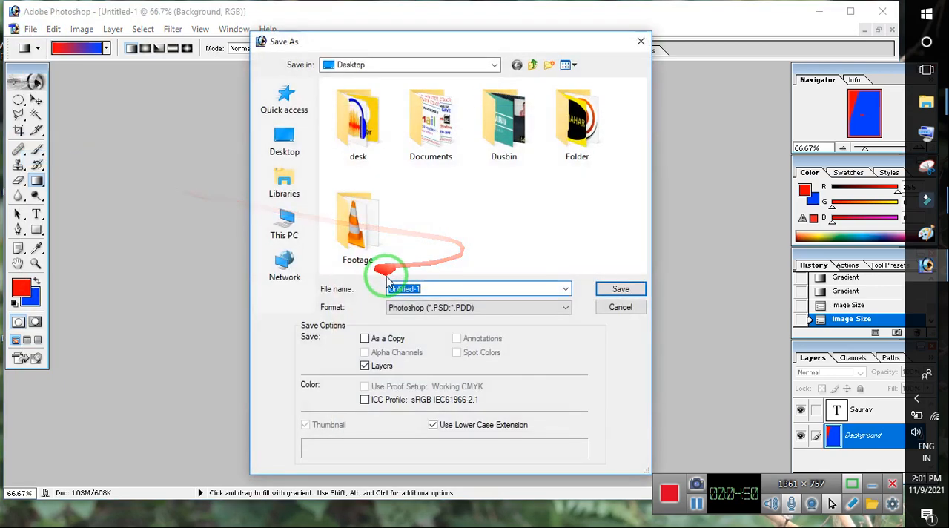
{"action": "left_click", "coordinate": [426, 307]}
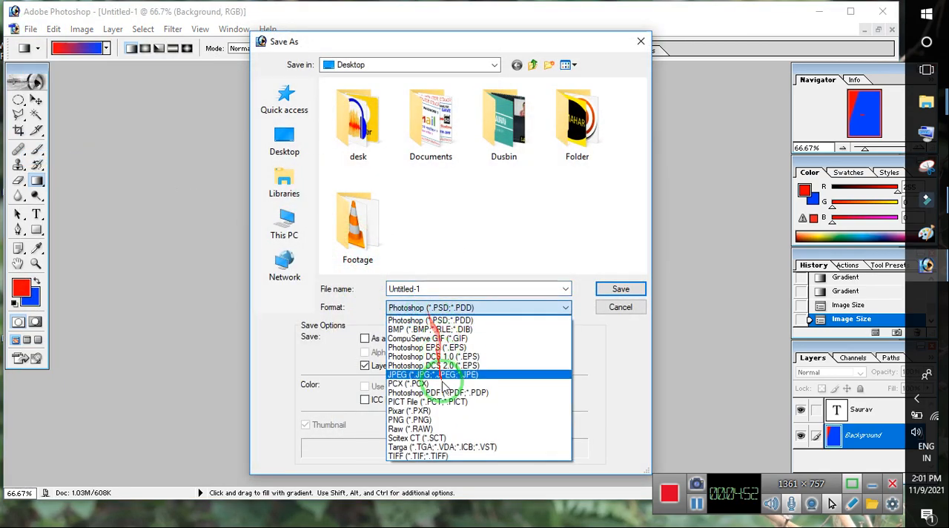
{"action": "left_click", "coordinate": [443, 375]}
{"action": "left_click", "coordinate": [620, 289]}
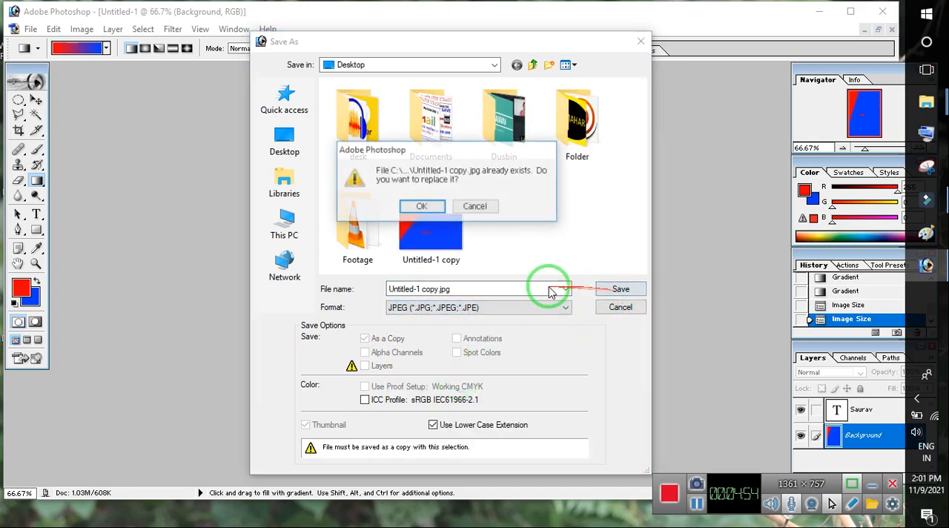
{"action": "left_click", "coordinate": [474, 206]}
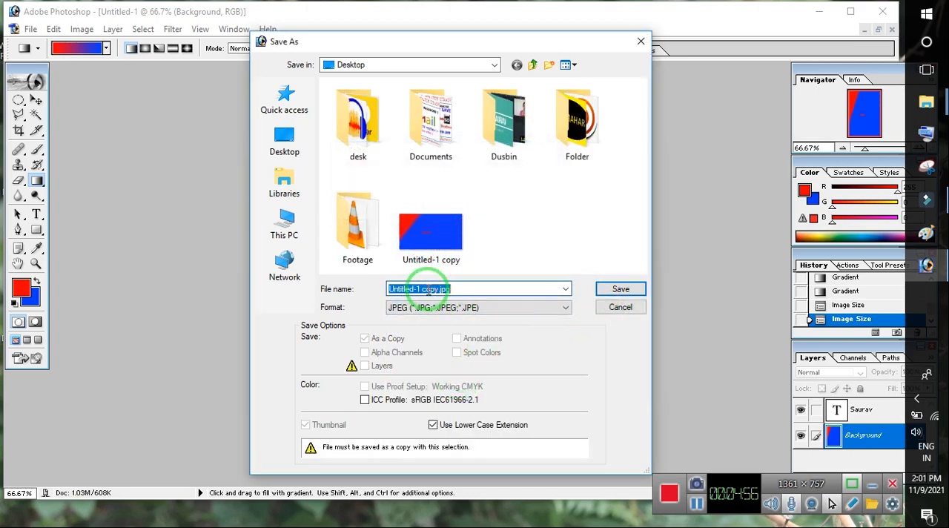
{"action": "left_click", "coordinate": [619, 289]}
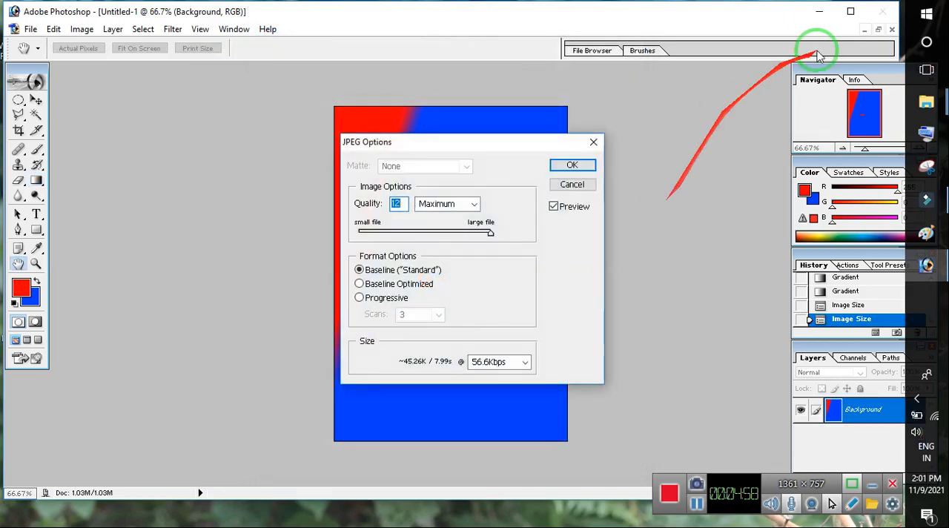
{"action": "left_click", "coordinate": [571, 165]}
- Switch to the Windows desktop and select the saved Untitled-1 copy image
{"action": "left_click", "coordinate": [819, 11]}
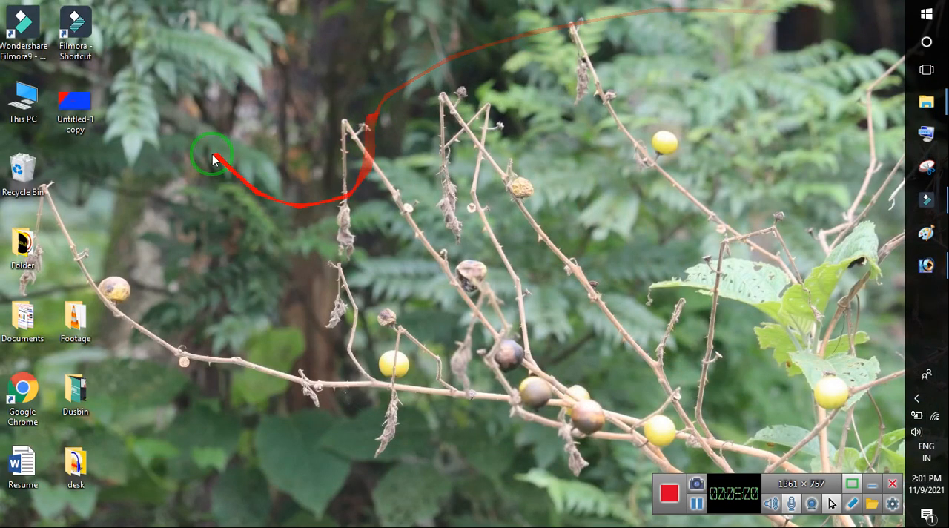
{"action": "left_click", "coordinate": [75, 106]}
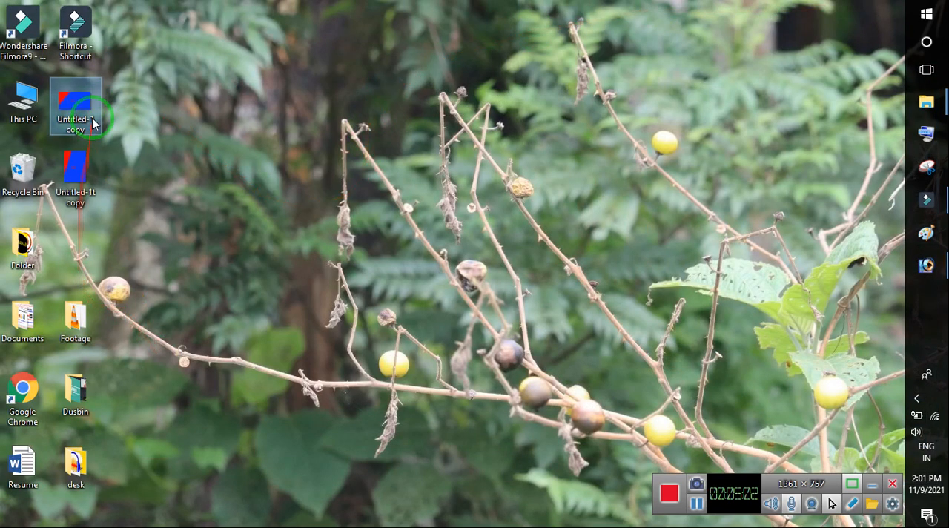
- Open the Untitled-1 copy image full-window in Photos, compare it with Untitled-1t copy, and return to Photoshop
{"action": "double_click", "coordinate": [85, 83]}
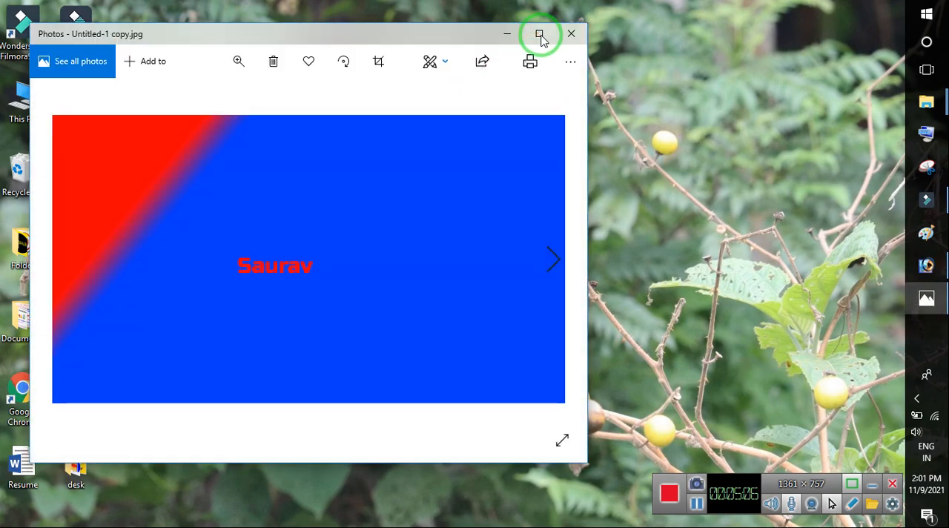
{"action": "left_click", "coordinate": [539, 34]}
{"action": "left_click", "coordinate": [865, 282]}
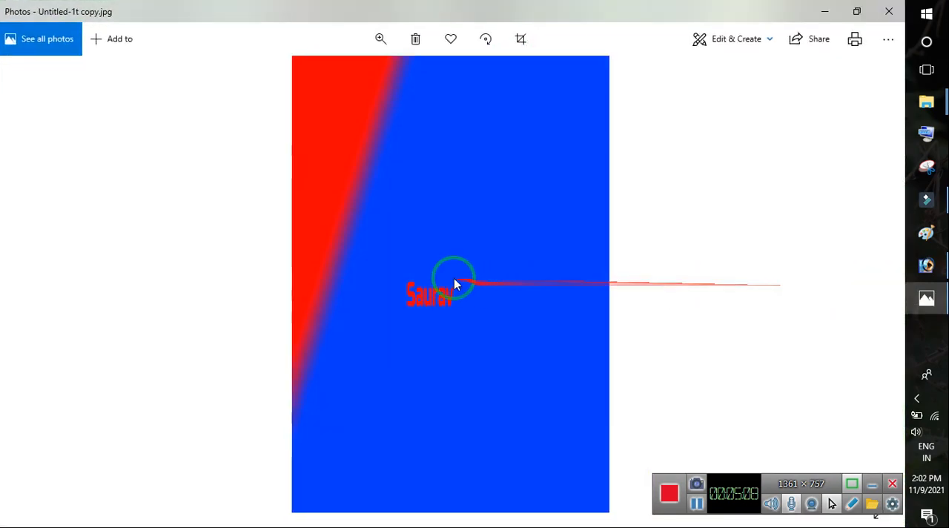
{"action": "left_click", "coordinate": [30, 283]}
{"action": "left_click", "coordinate": [888, 12]}
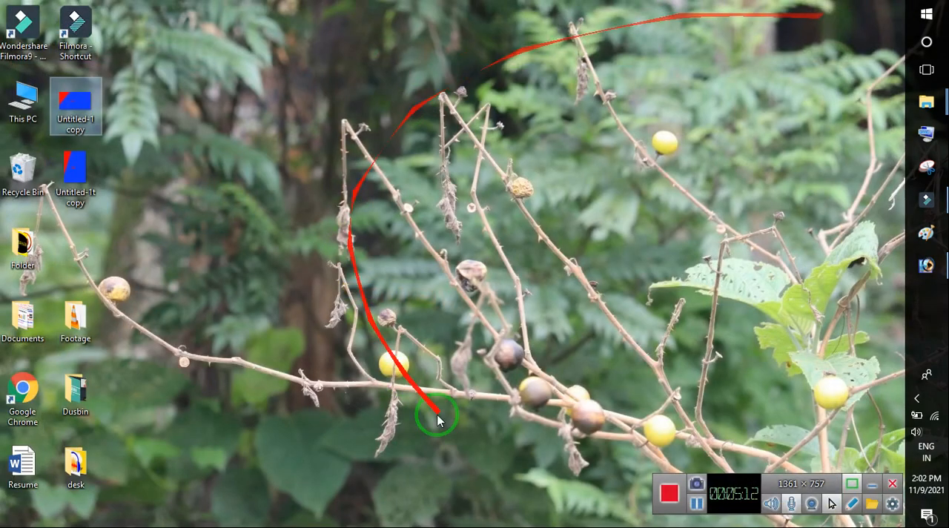
{"action": "left_click", "coordinate": [926, 265]}
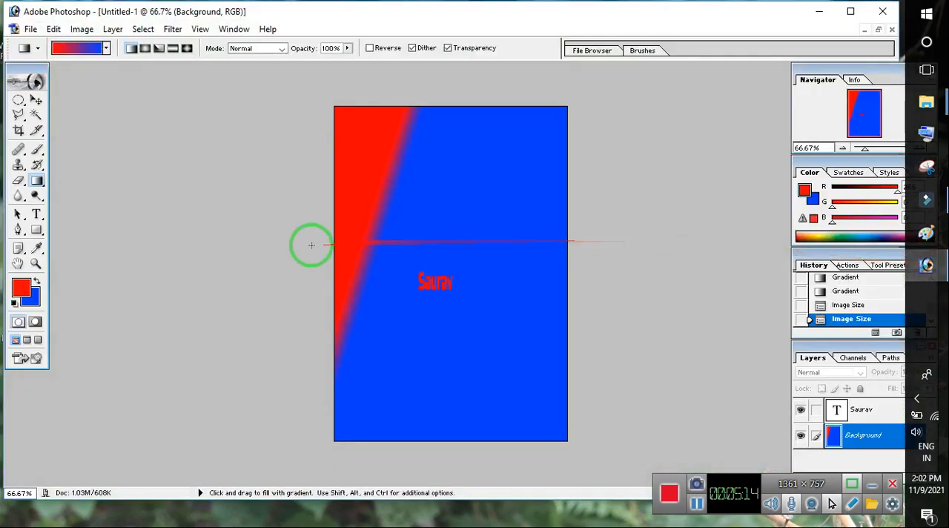
{"action": "scroll", "coordinate": [190, 182], "scroll_direction": "down", "scroll_amount": 3}
{"action": "scroll", "coordinate": [334, 178], "scroll_direction": "up", "scroll_amount": 2}
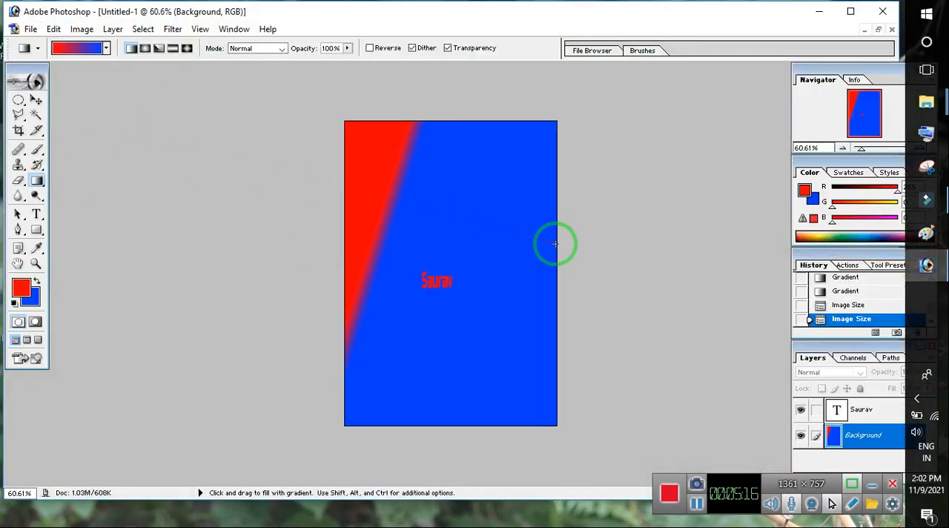
{"action": "scroll", "coordinate": [489, 241], "scroll_direction": "up", "scroll_amount": 1}
{"action": "scroll", "coordinate": [425, 239], "scroll_direction": "down", "scroll_amount": 3}
{"action": "scroll", "coordinate": [97, 107], "scroll_direction": "up", "scroll_amount": 2}
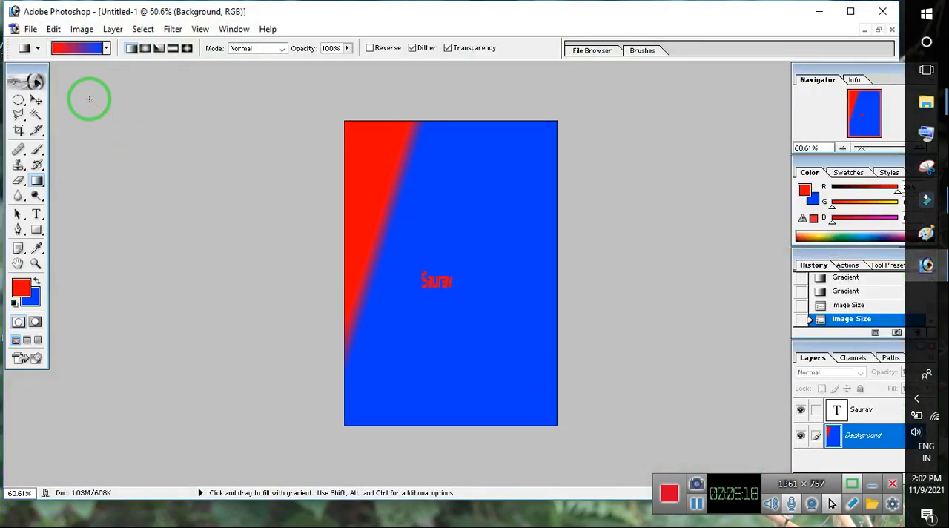
{"action": "left_click", "coordinate": [29, 30]}
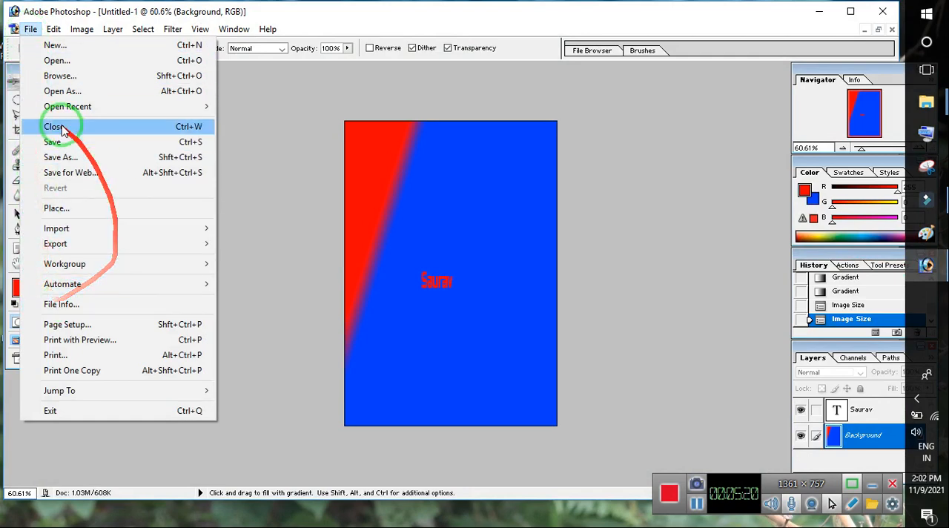
{"action": "left_click", "coordinate": [81, 30]}
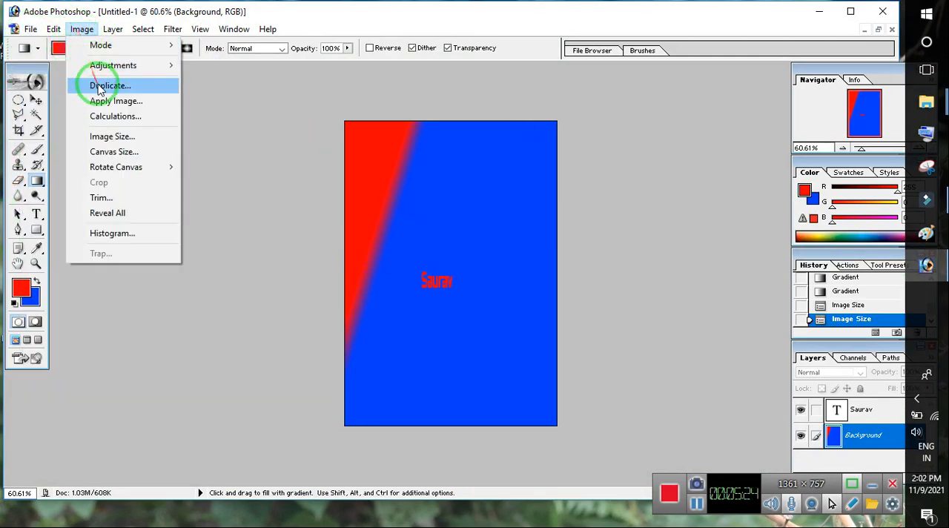
{"action": "mouse_move", "coordinate": [126, 72]}
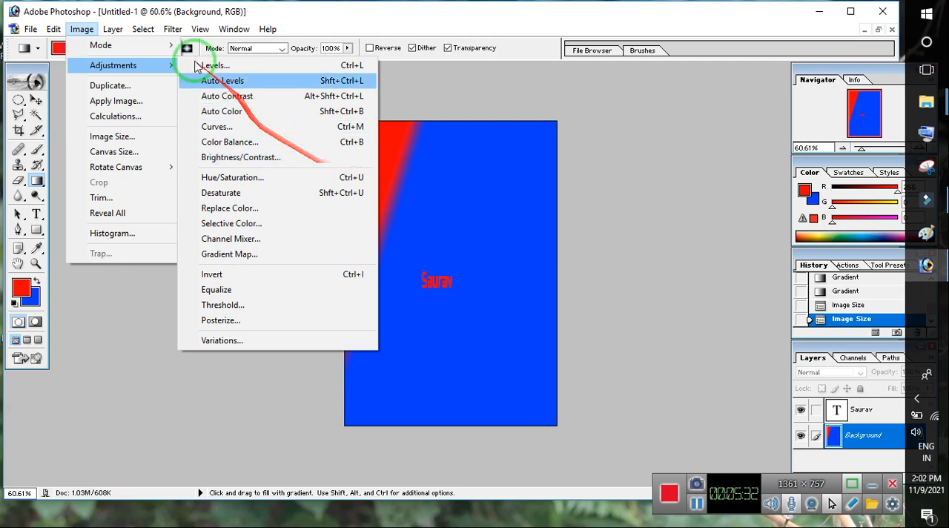
{"action": "mouse_move", "coordinate": [128, 26]}
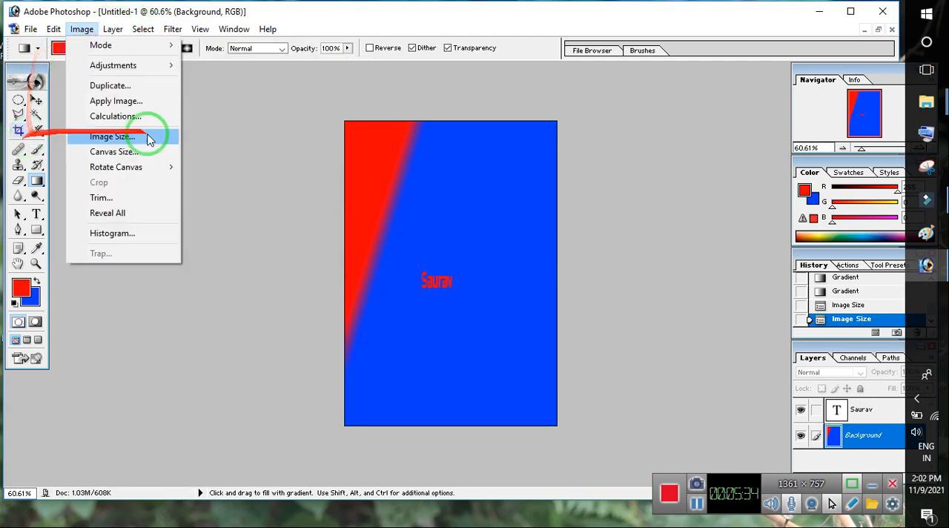
{"action": "left_click", "coordinate": [485, 214]}
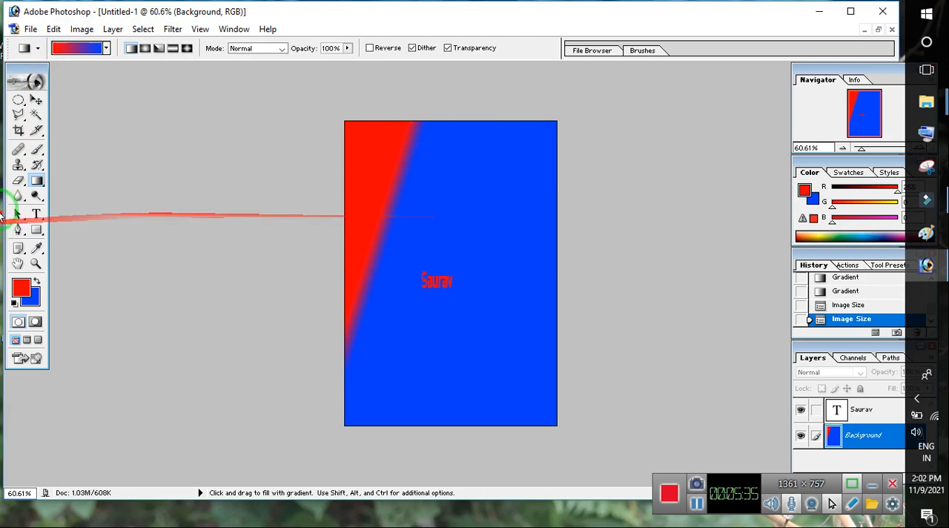
- Crop the image to a wide area around the name text, and crop it again more tightly around the text
{"action": "left_click", "coordinate": [18, 131]}
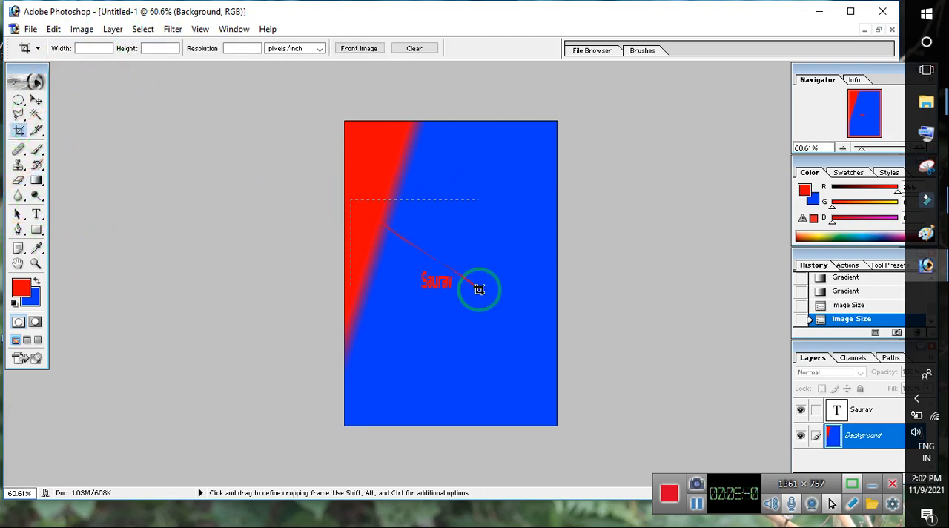
{"action": "left_click_drag", "start_coordinate": [479, 289], "coordinate": [543, 342]}
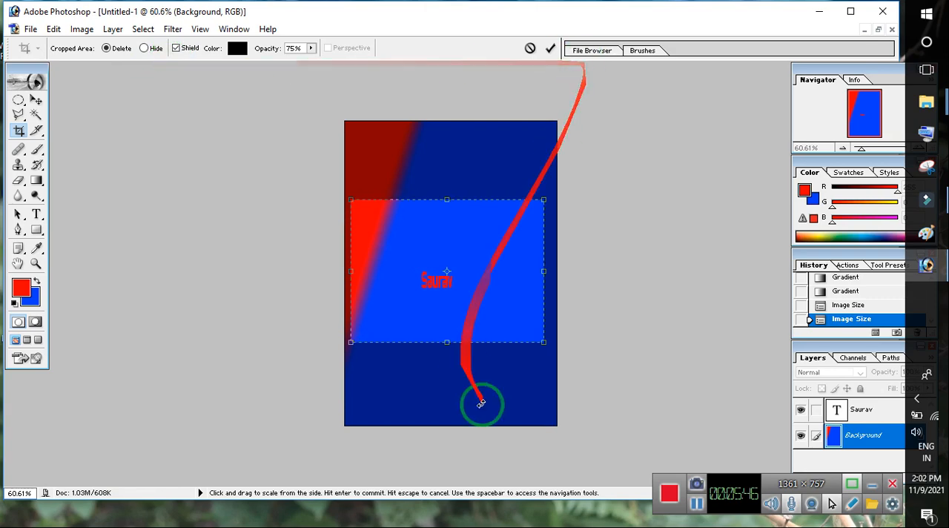
{"action": "key", "text": "Return"}
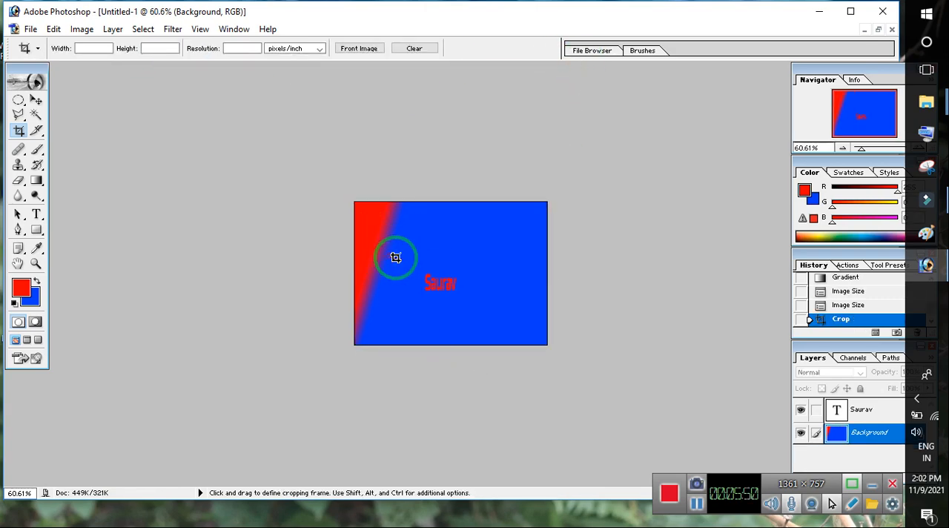
{"action": "left_click_drag", "start_coordinate": [486, 306], "coordinate": [495, 312]}
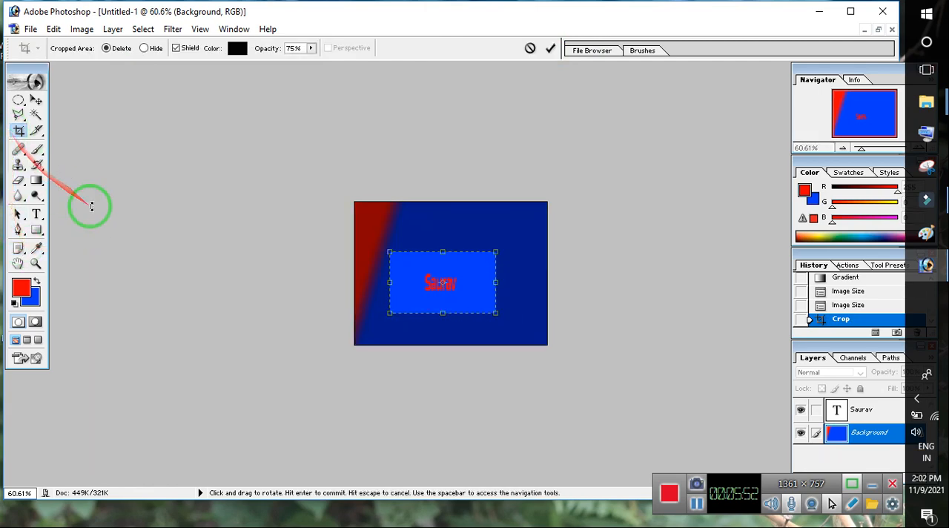
{"action": "key", "text": "Return"}
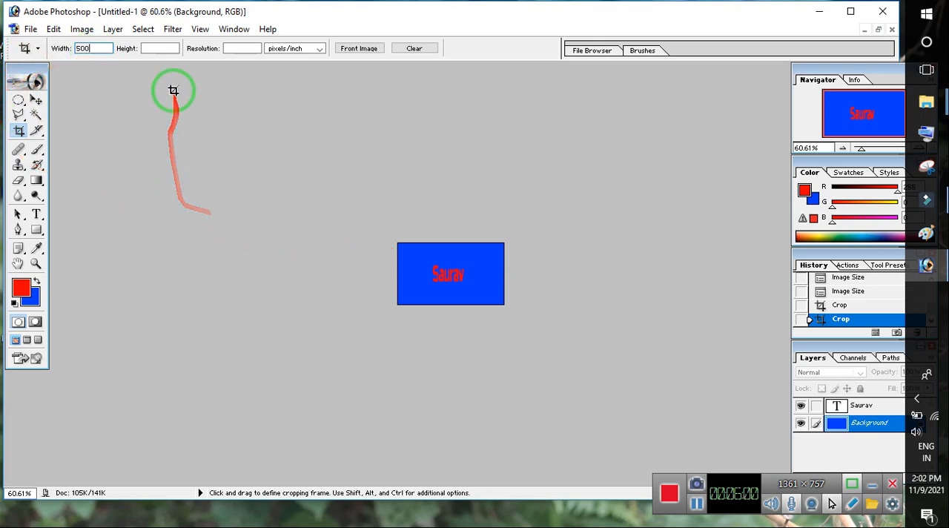
- Set the Crop tool's width and height to 416.667 in and crop the image to a square around the name text
{"action": "left_click", "coordinate": [172, 54]}
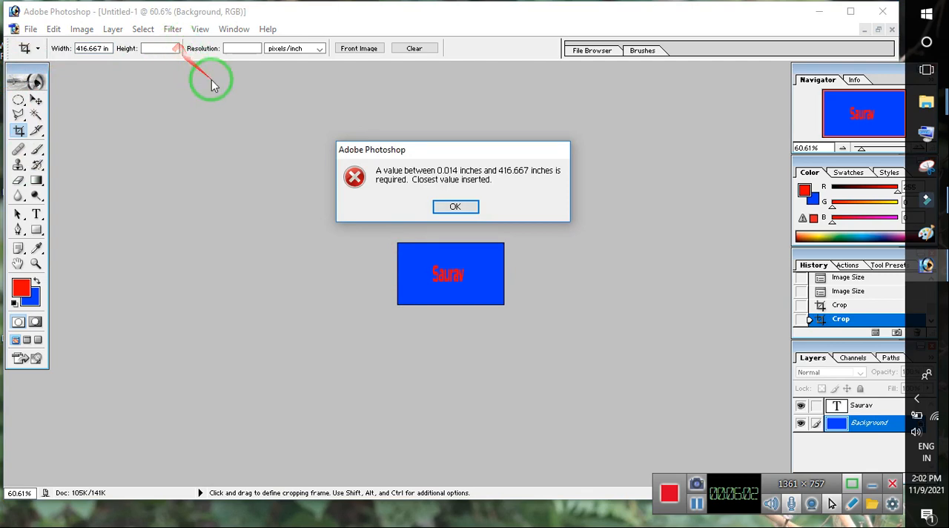
{"action": "left_click", "coordinate": [444, 206]}
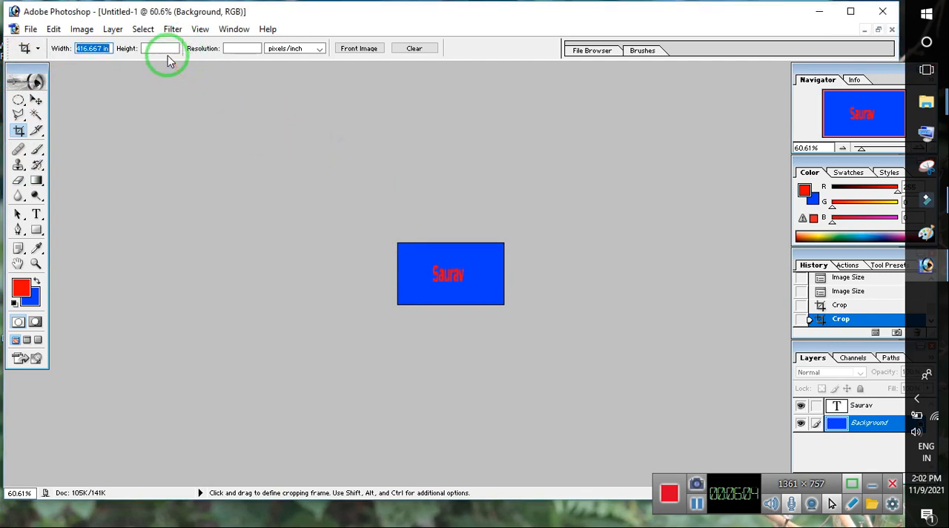
{"action": "left_click", "coordinate": [244, 52]}
{"action": "left_click", "coordinate": [445, 204]}
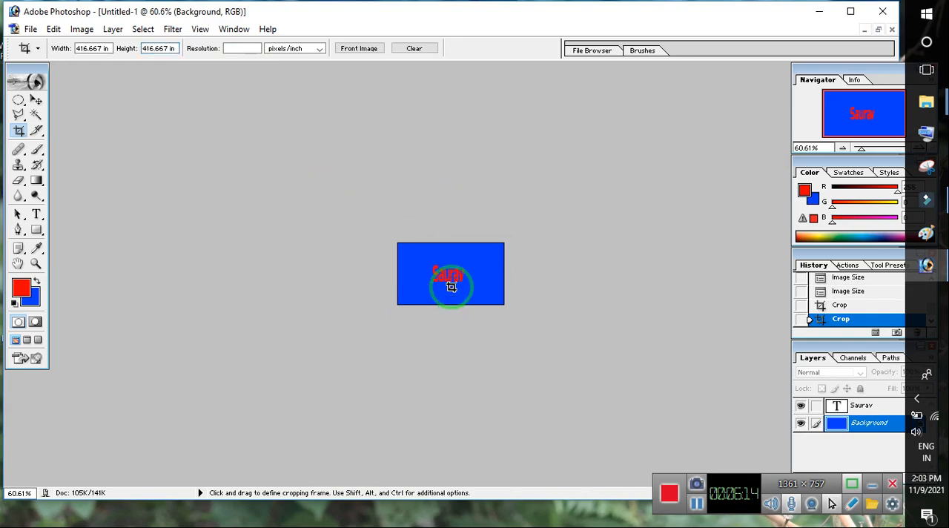
{"action": "left_click_drag", "start_coordinate": [521, 343], "coordinate": [519, 341]}
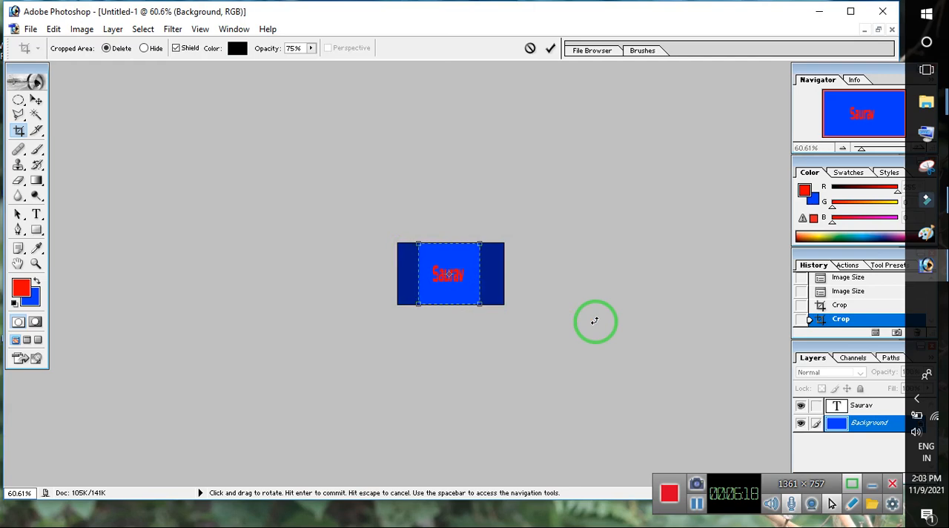
{"action": "key", "text": "Return"}
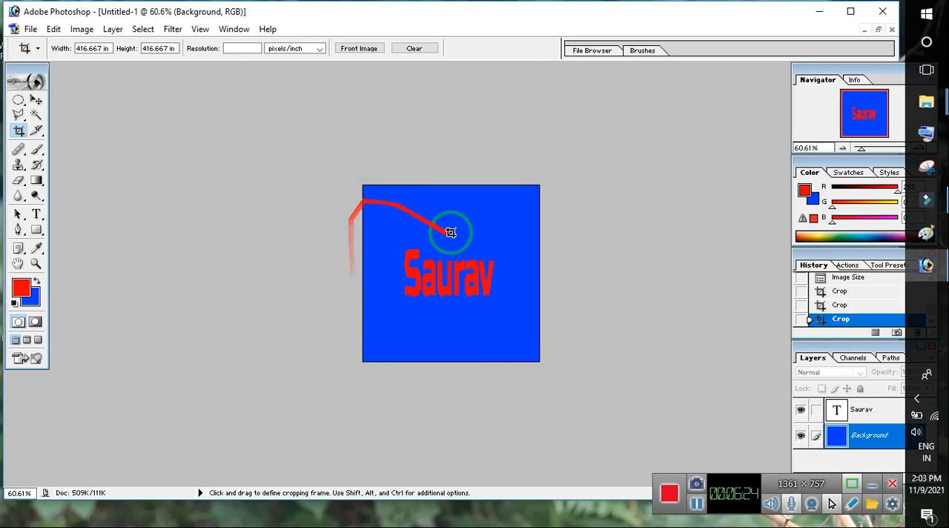
- Save the cropped image to the Desktop as a JPEG named Untitlegd-1 at Maximum quality 12
{"action": "left_click", "coordinate": [30, 29]}
{"action": "left_click", "coordinate": [54, 157]}
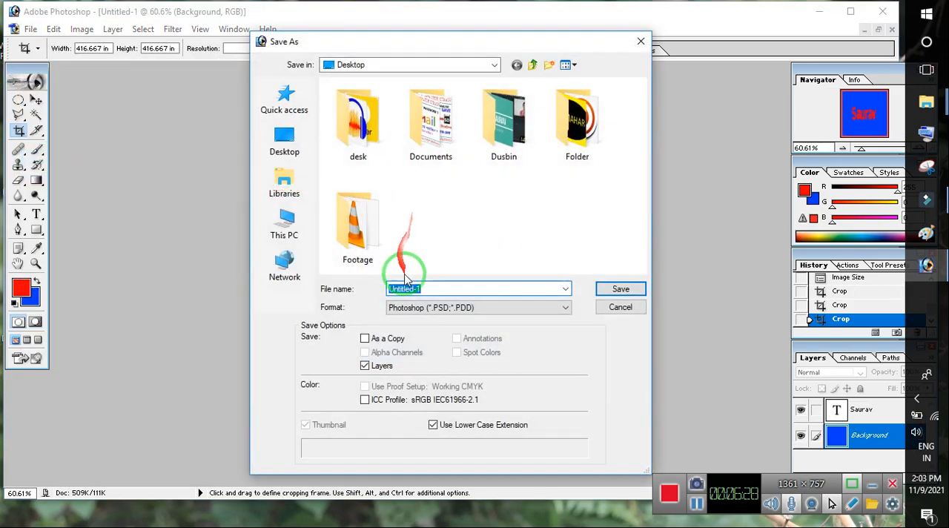
{"action": "left_click", "coordinate": [438, 307]}
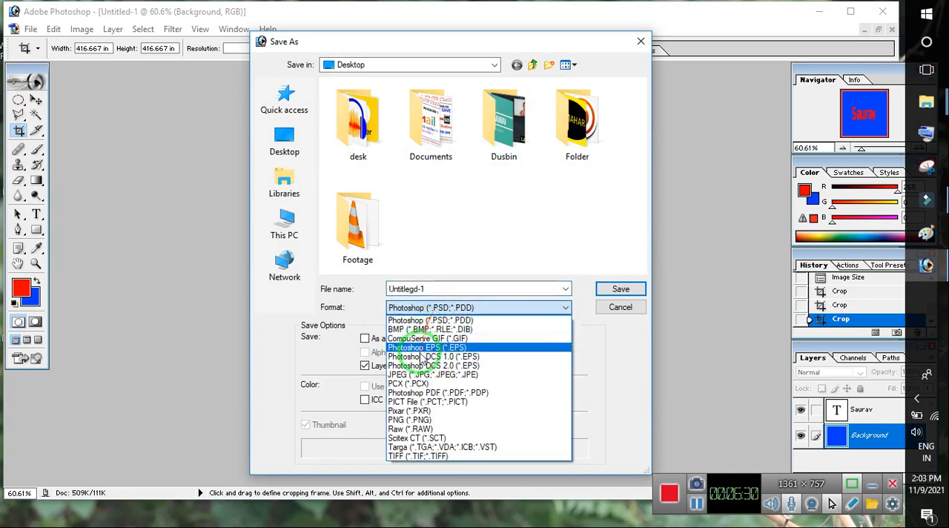
{"action": "left_click", "coordinate": [415, 373]}
{"action": "left_click", "coordinate": [618, 289]}
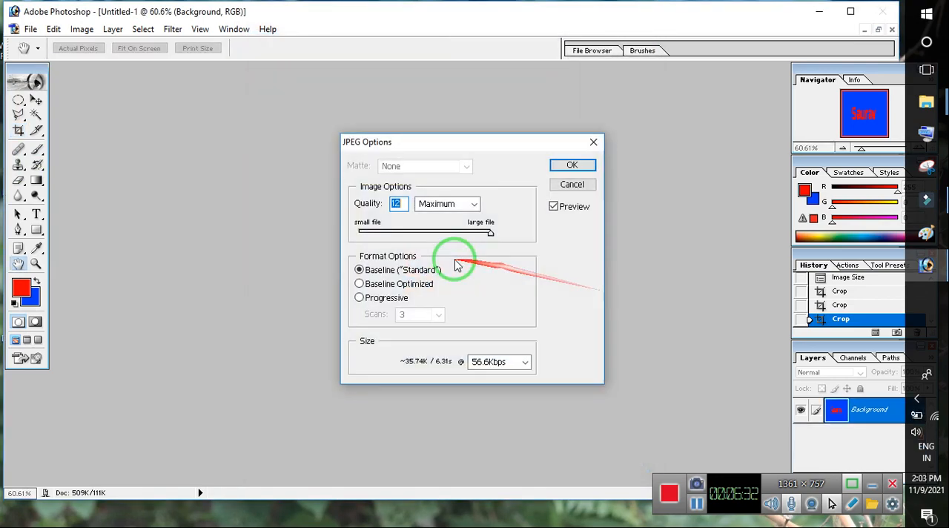
{"action": "left_click", "coordinate": [572, 165]}
- View the saved Untitled-1t copy and Untitlegd-1 images in Photos from the Windows desktop, and return to Photoshop
{"action": "left_click", "coordinate": [819, 12]}
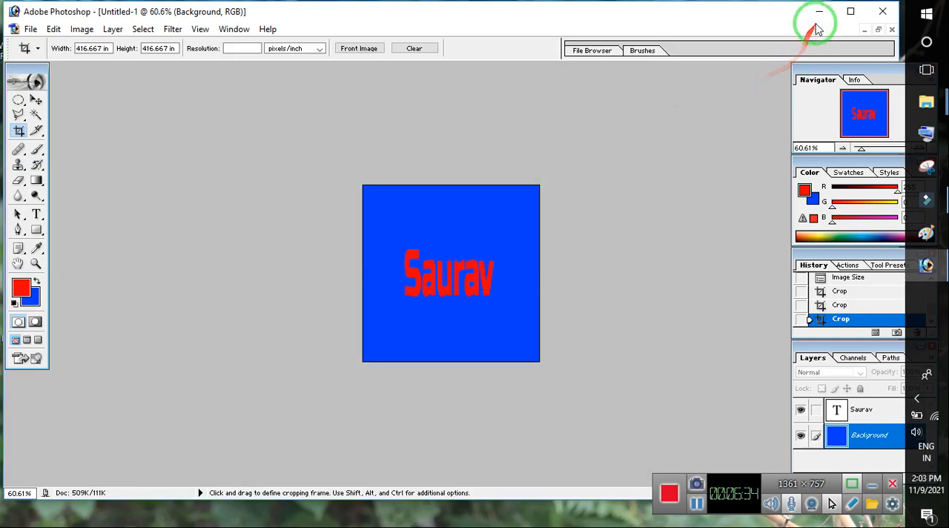
{"action": "left_click", "coordinate": [77, 198]}
{"action": "double_click", "coordinate": [77, 199]}
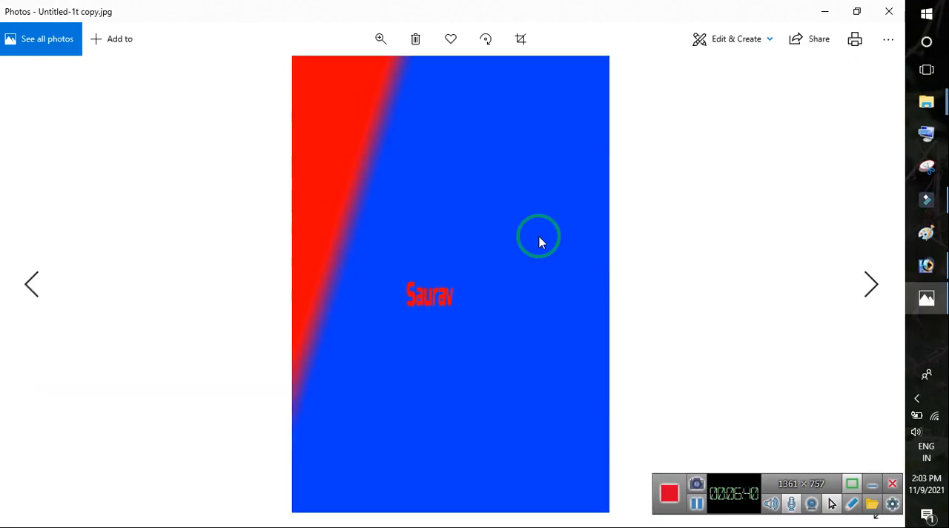
{"action": "key", "text": "Right"}
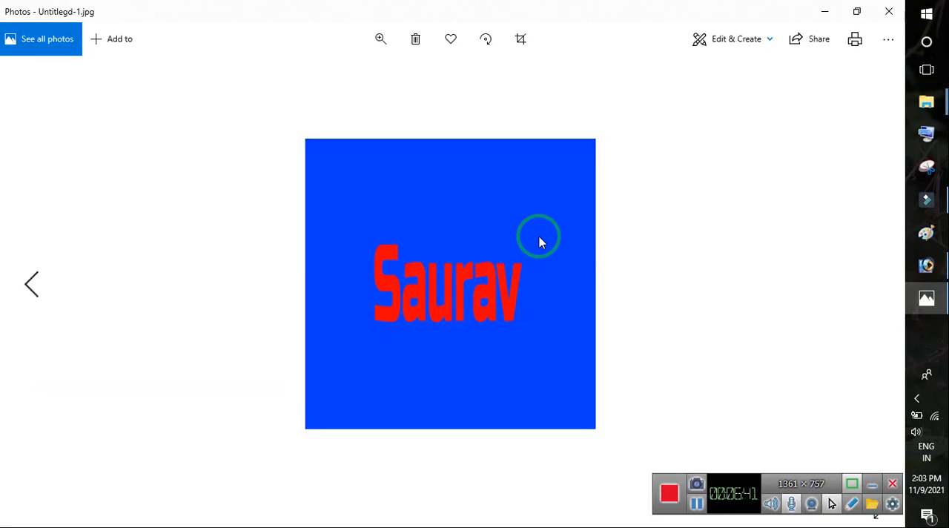
{"action": "left_click", "coordinate": [889, 11]}
{"action": "left_click", "coordinate": [925, 265]}
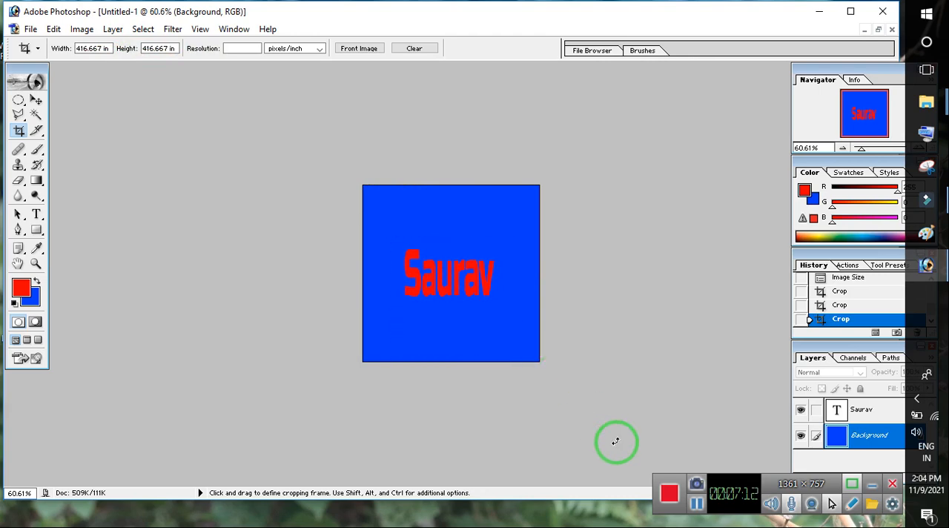
- Draw and resize a square crop frame over the name text, and discard it without cropping
{"action": "left_click_drag", "start_coordinate": [393, 239], "coordinate": [615, 441]}
{"action": "left_click_drag", "start_coordinate": [515, 362], "coordinate": [423, 270]}
{"action": "left_click_drag", "start_coordinate": [582, 343], "coordinate": [465, 310]}
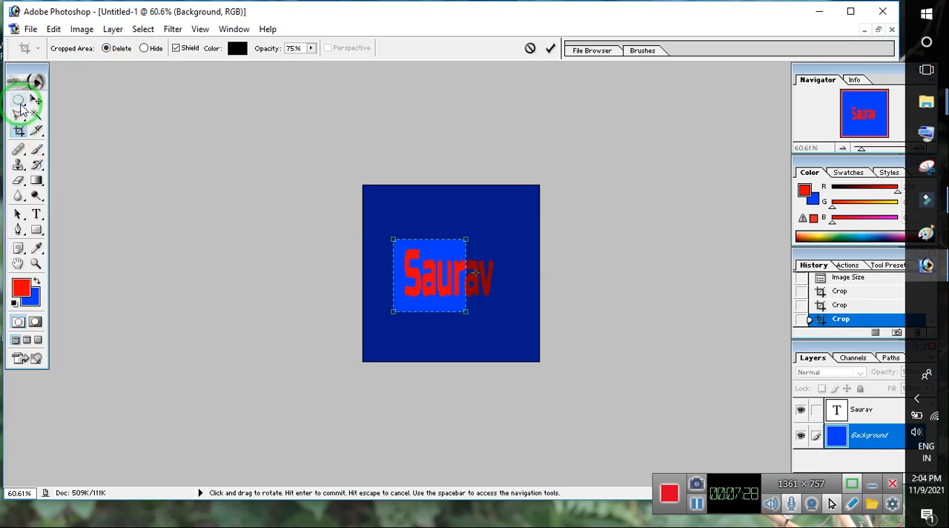
{"action": "left_click", "coordinate": [27, 129]}
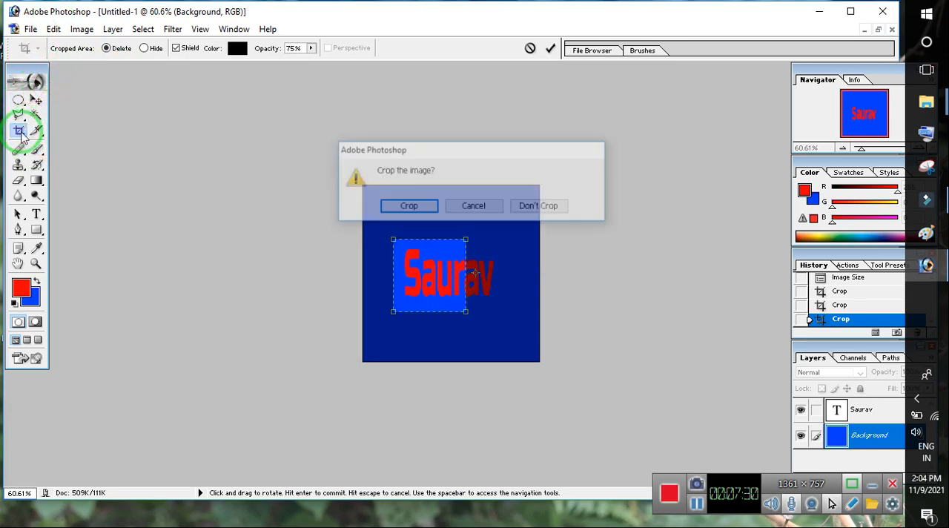
{"action": "left_click", "coordinate": [541, 206]}
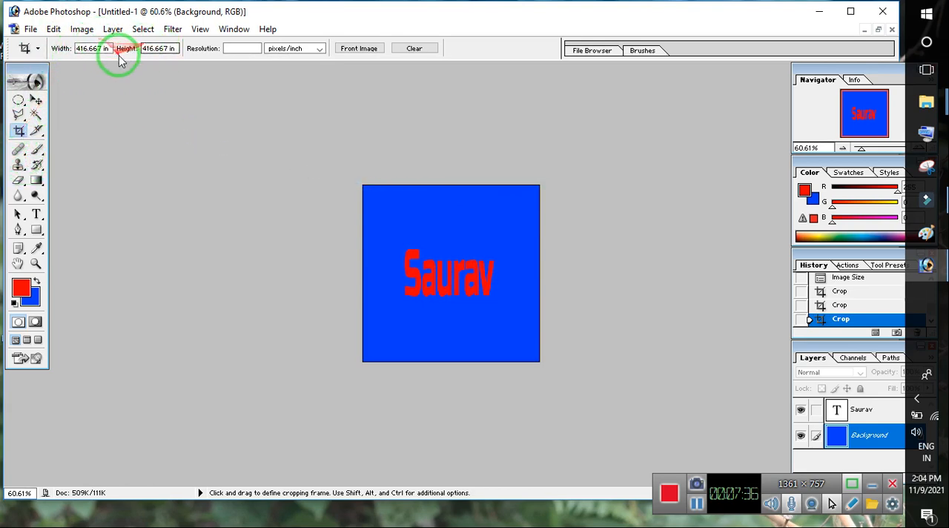
{"action": "left_click", "coordinate": [18, 103]}
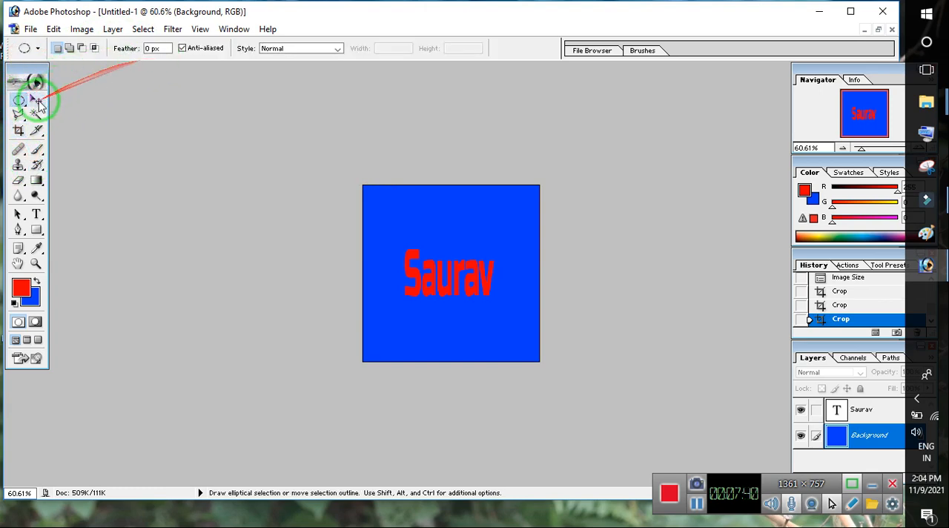
{"action": "left_click", "coordinate": [20, 115]}
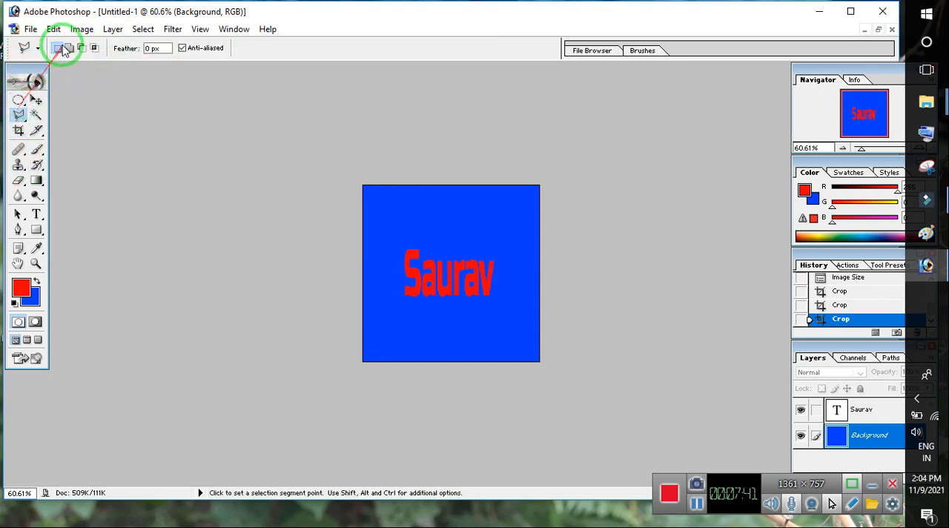
{"action": "left_click", "coordinate": [35, 102]}
{"action": "left_click", "coordinate": [35, 116]}
{"action": "left_click", "coordinate": [36, 131]}
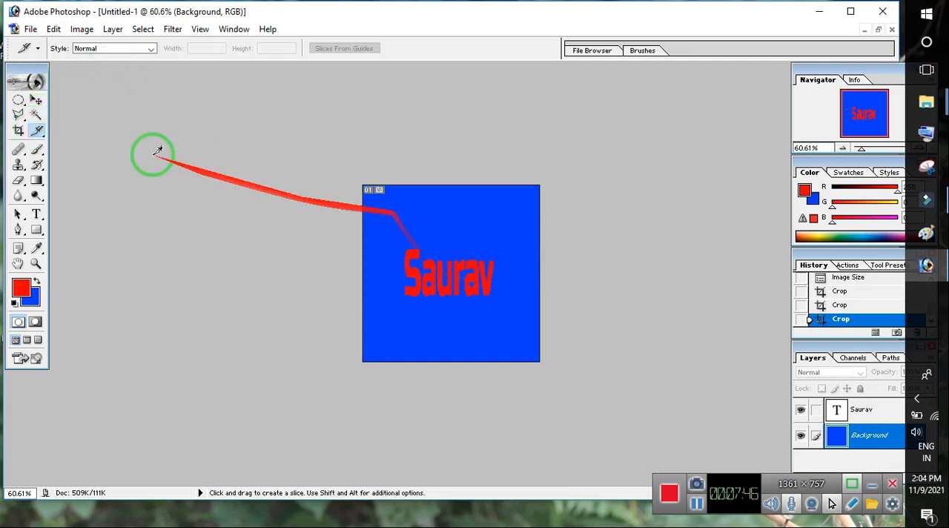
- Create a blank 1280 x 720 HDTV 720P document in RGB Color with white contents
{"action": "left_click", "coordinate": [29, 31]}
{"action": "left_click", "coordinate": [56, 46]}
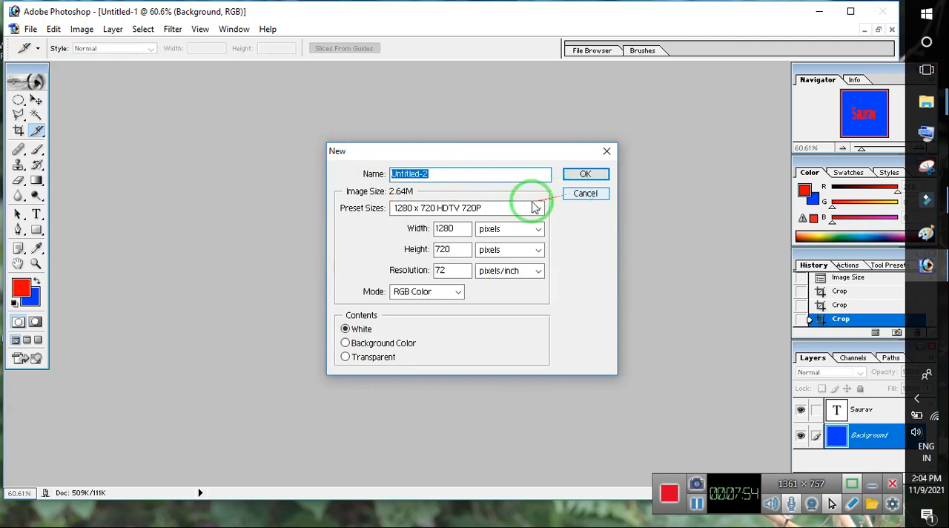
{"action": "left_click", "coordinate": [585, 174]}
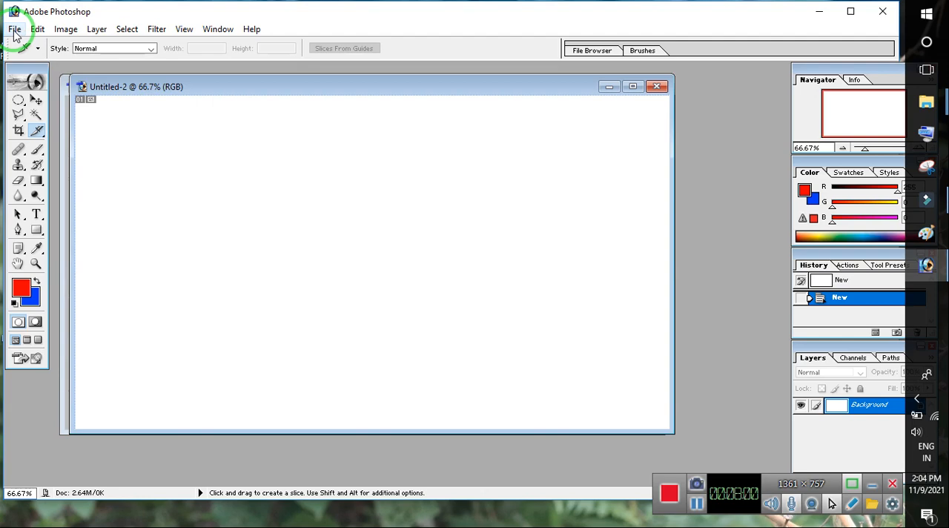
- Set up a JPEG save of the blank document as Untitled-1 copy on the Desktop, cancel it, and close the document
{"action": "left_click", "coordinate": [15, 33]}
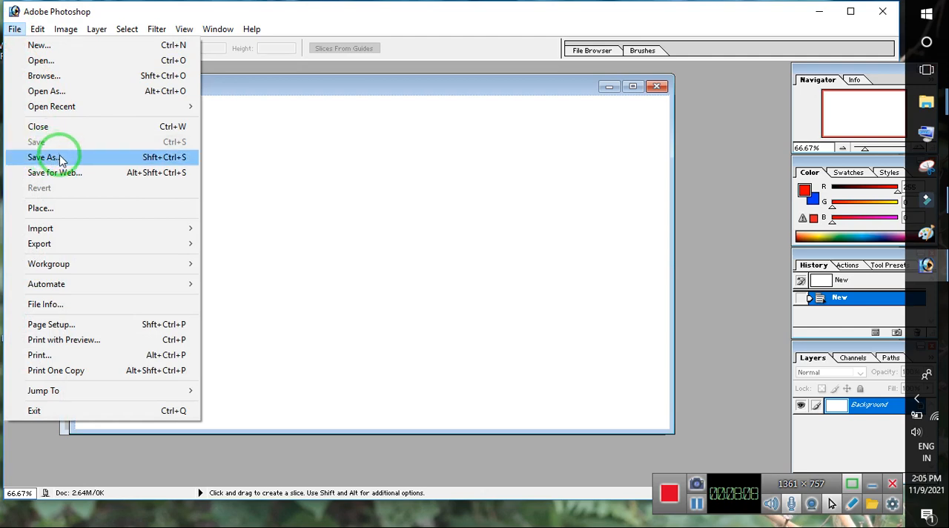
{"action": "left_click", "coordinate": [61, 158]}
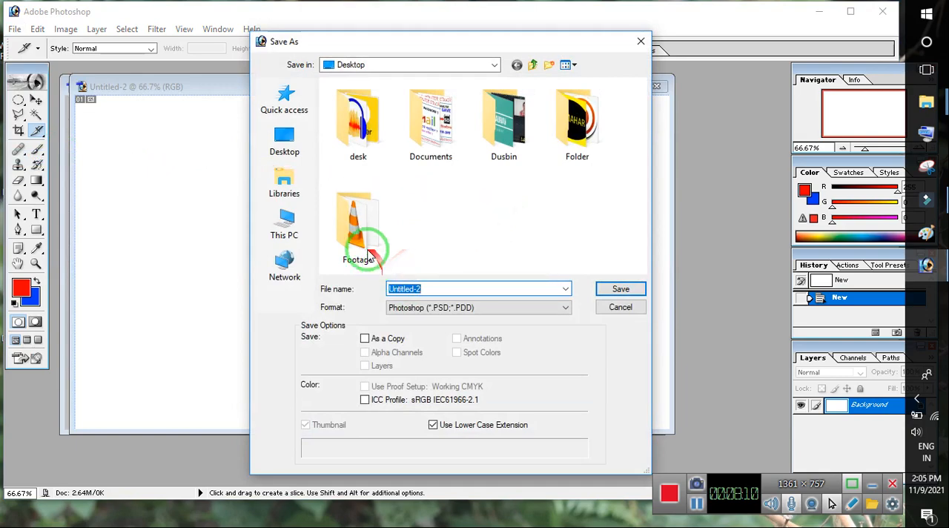
{"action": "left_click", "coordinate": [485, 307]}
{"action": "left_click", "coordinate": [416, 374]}
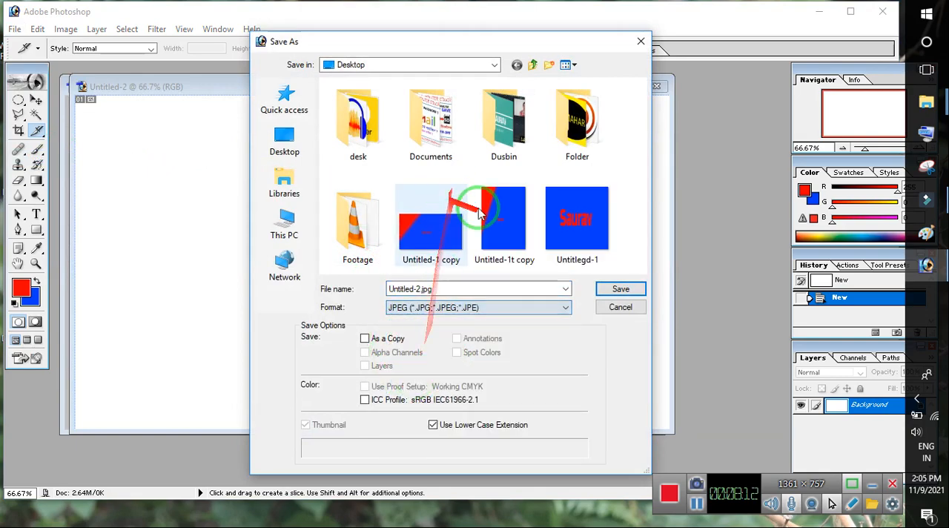
{"action": "left_click", "coordinate": [449, 253]}
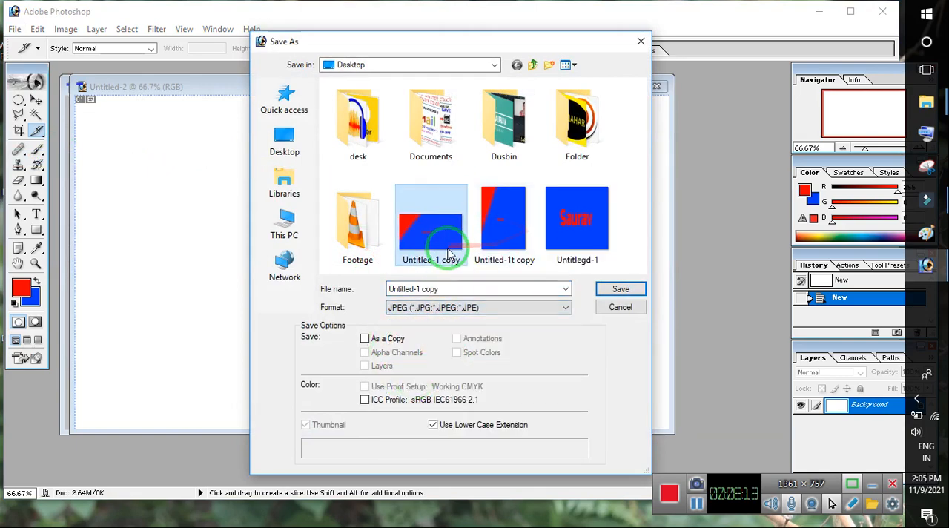
{"action": "left_click", "coordinate": [619, 308]}
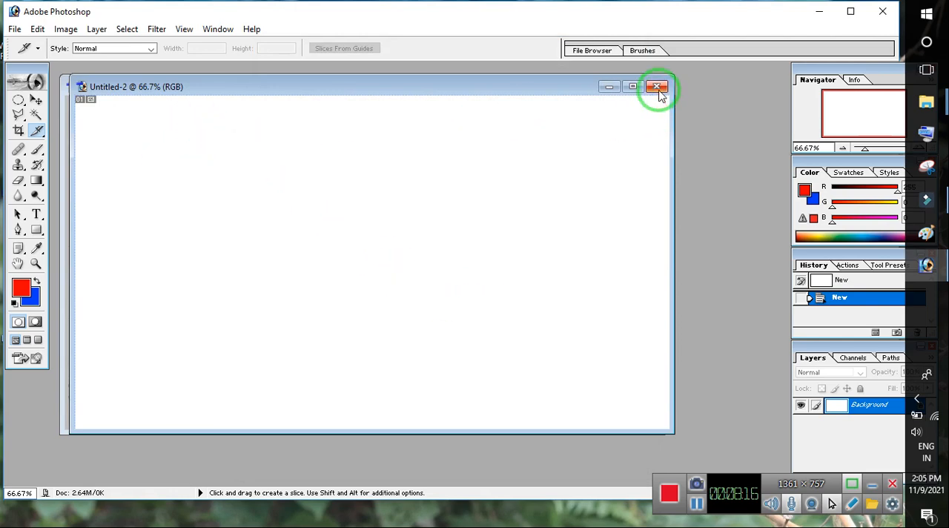
{"action": "left_click", "coordinate": [656, 86]}
- Crop the Untitled-1 image to a smaller square around the name text, trimming its left, top and bottom edges
{"action": "left_click", "coordinate": [14, 29]}
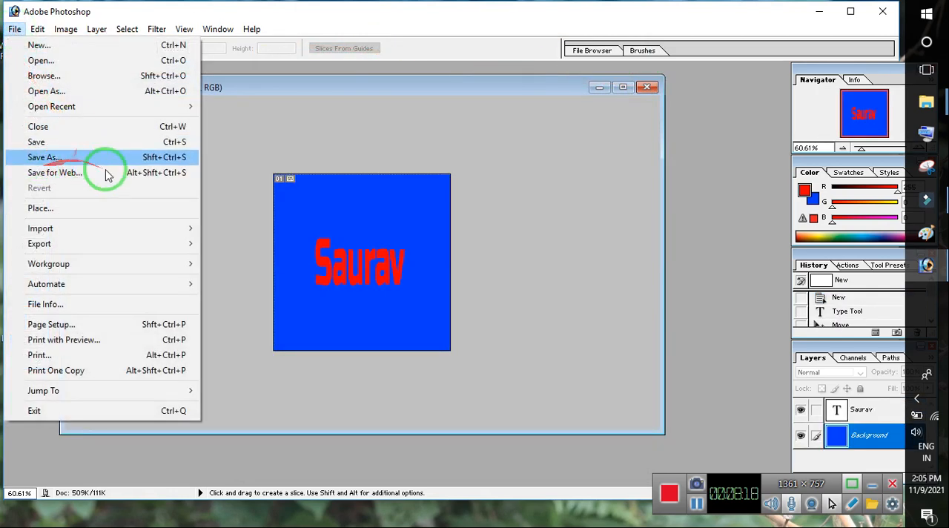
{"action": "left_click", "coordinate": [18, 132]}
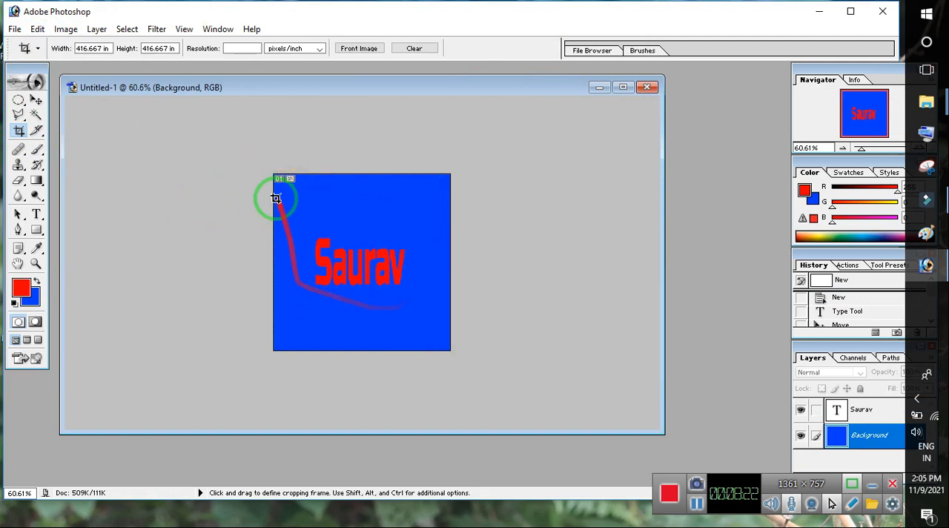
{"action": "left_click_drag", "start_coordinate": [426, 238], "coordinate": [500, 339]}
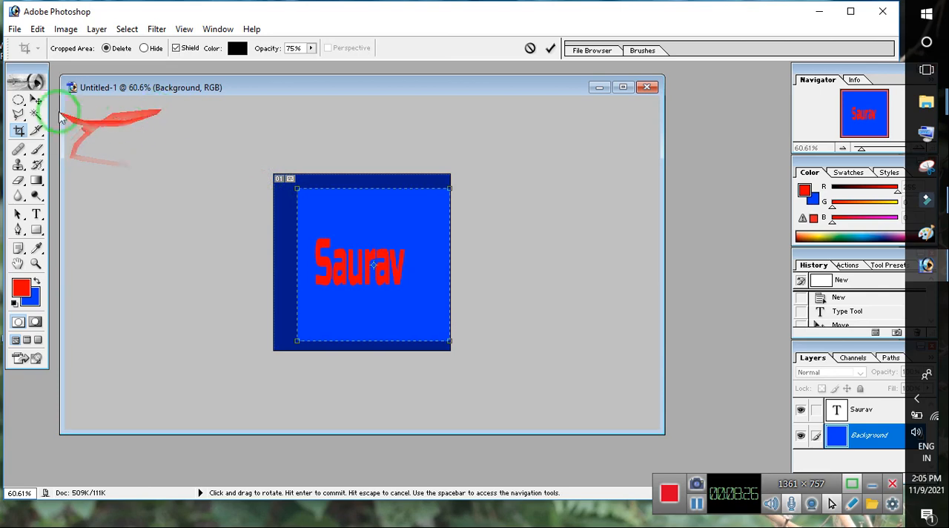
{"action": "left_click", "coordinate": [20, 131]}
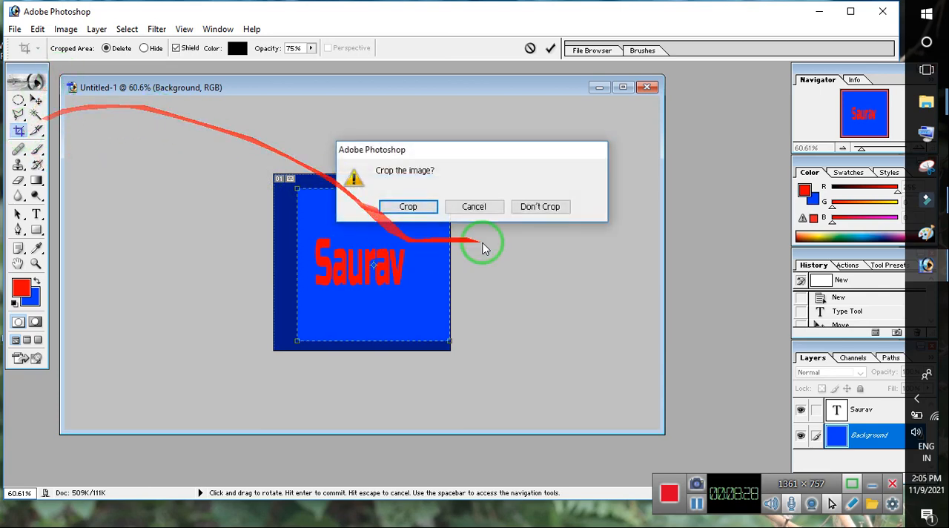
{"action": "left_click", "coordinate": [407, 206]}
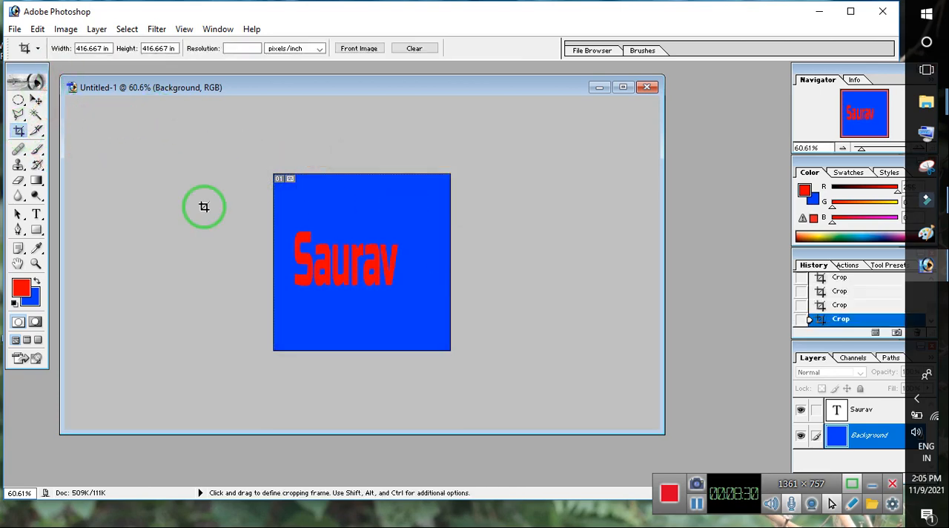